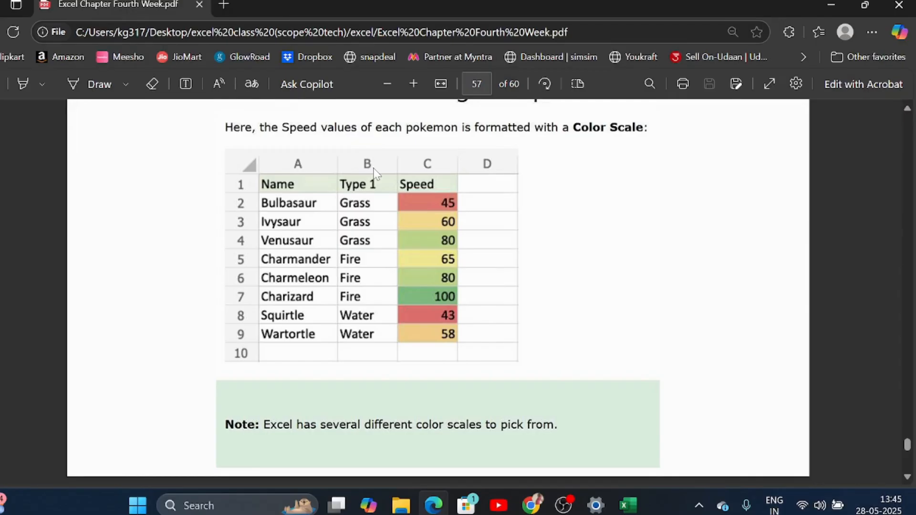
# - Switch from the PDF's conditional formatting example to the Book1 workbook in Excel and inspect its Speed and Type 1 columns
pyautogui.scroll(3, 419, 221)
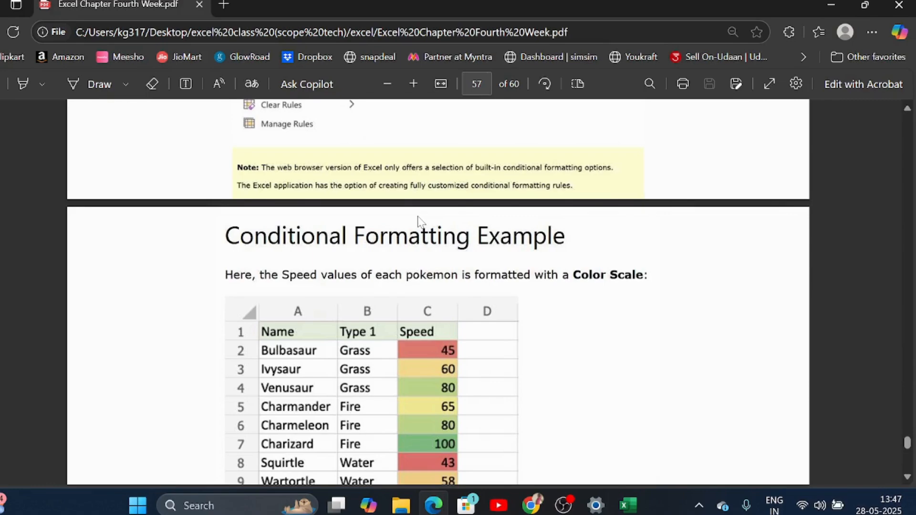
pyautogui.hotkey('alt', 'Tab')
pyautogui.press('Tab')
pyautogui.press('Tab')
pyautogui.press('Tab')
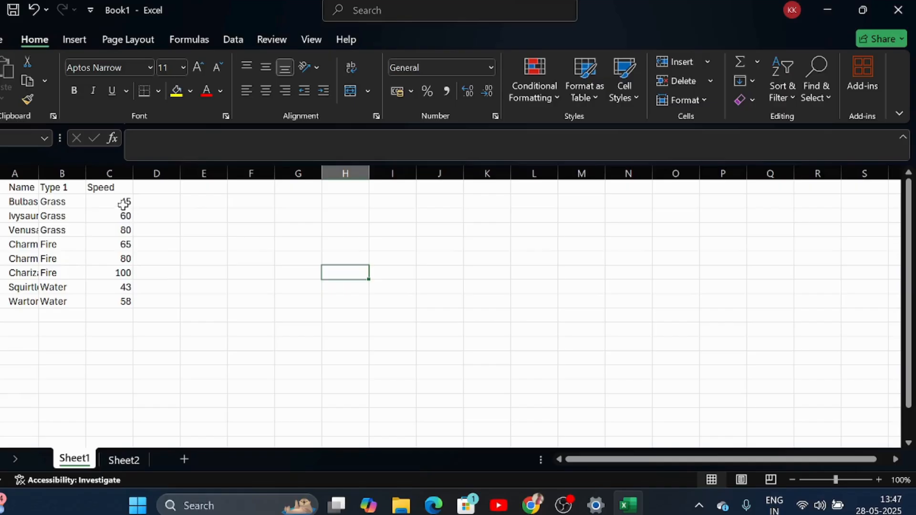
pyautogui.click(106, 199)
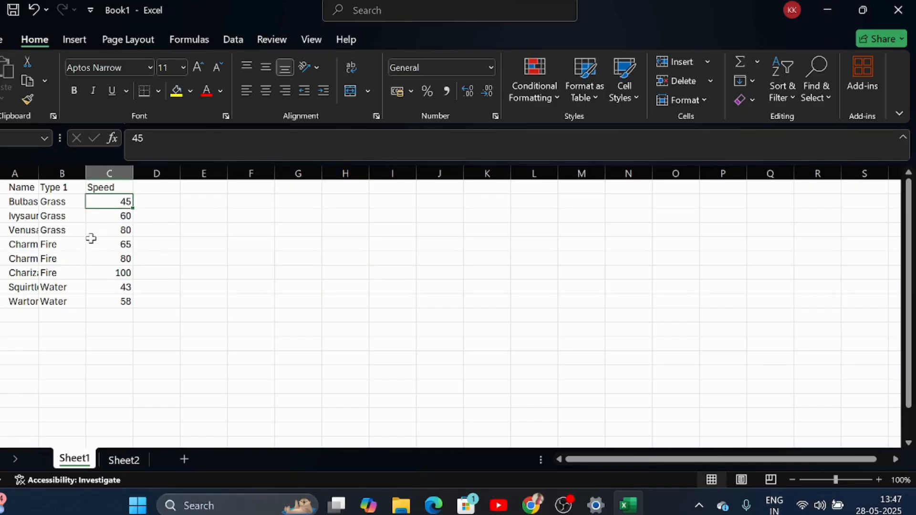
pyautogui.click(54, 232)
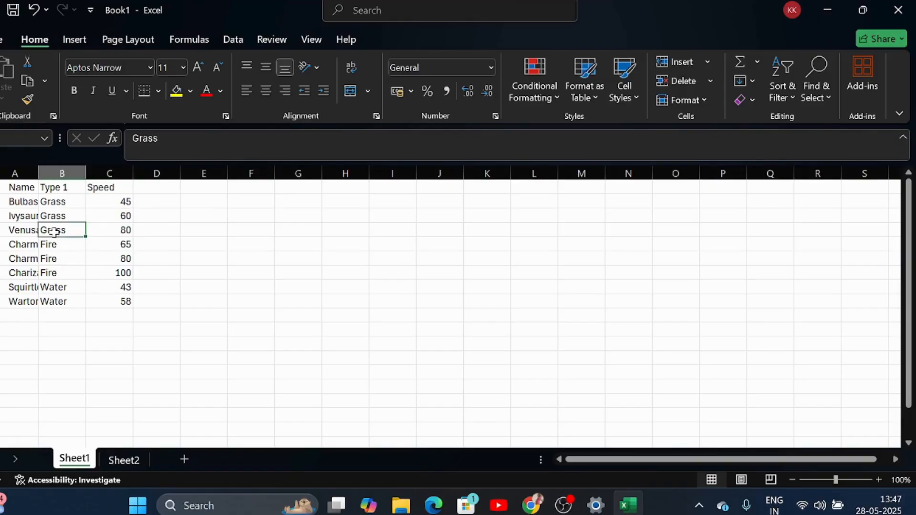
# - Highlight Speed values in C2:C9 greater than 70 using Green Fill with Dark Green Text
pyautogui.moveTo(98, 200); pyautogui.dragTo(106, 298)
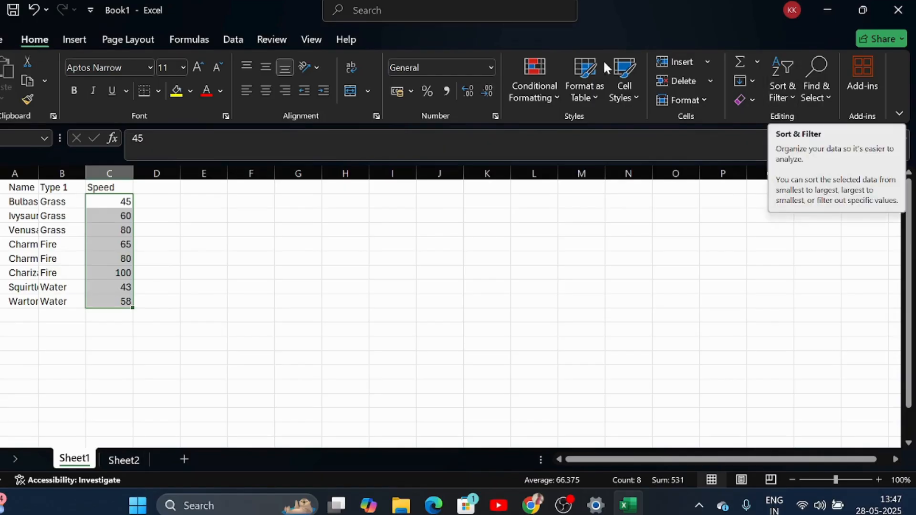
pyautogui.click(535, 91)
pyautogui.moveTo(561, 125)
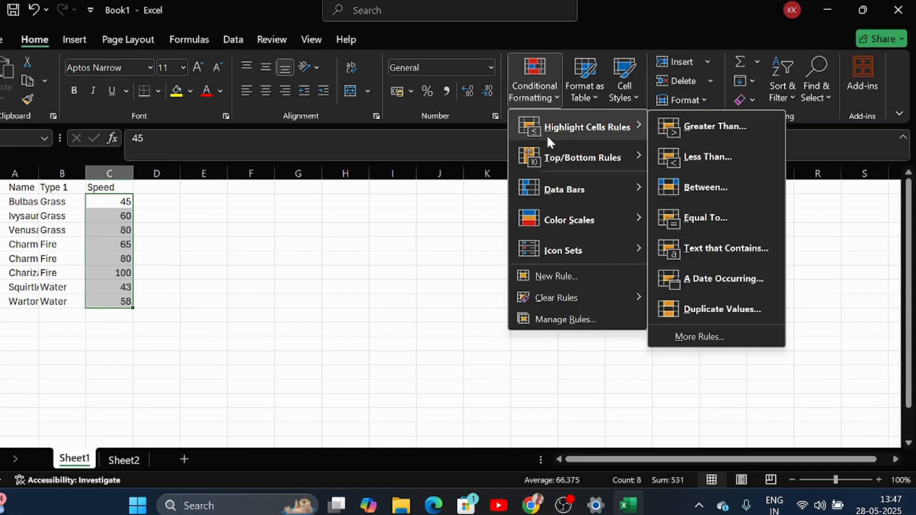
pyautogui.moveTo(590, 149)
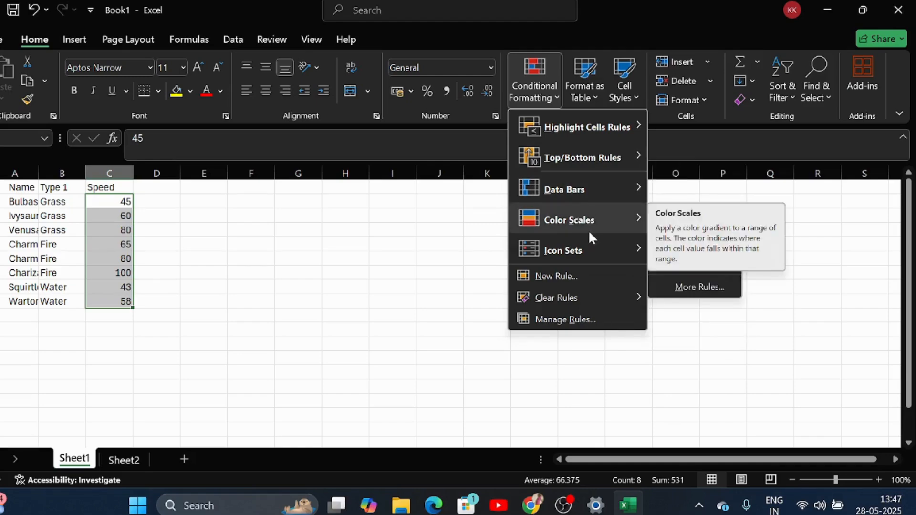
pyautogui.moveTo(570, 261)
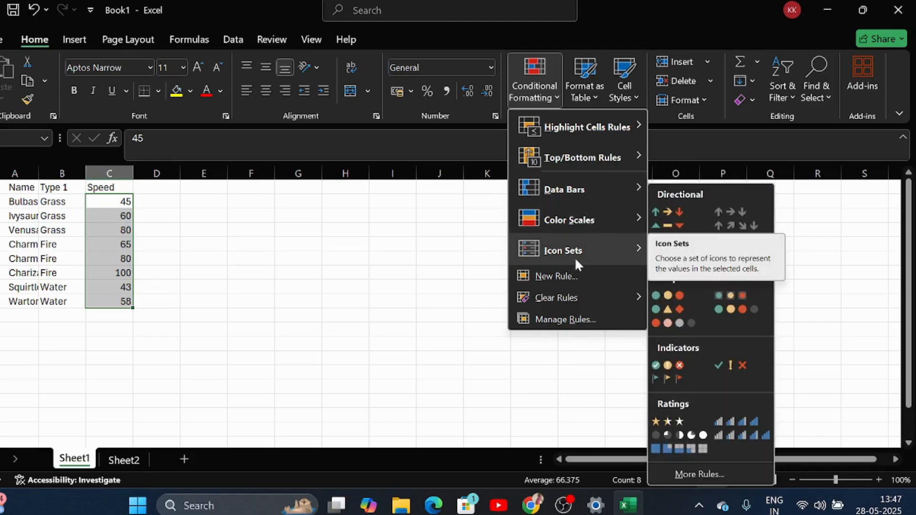
pyautogui.moveTo(589, 130)
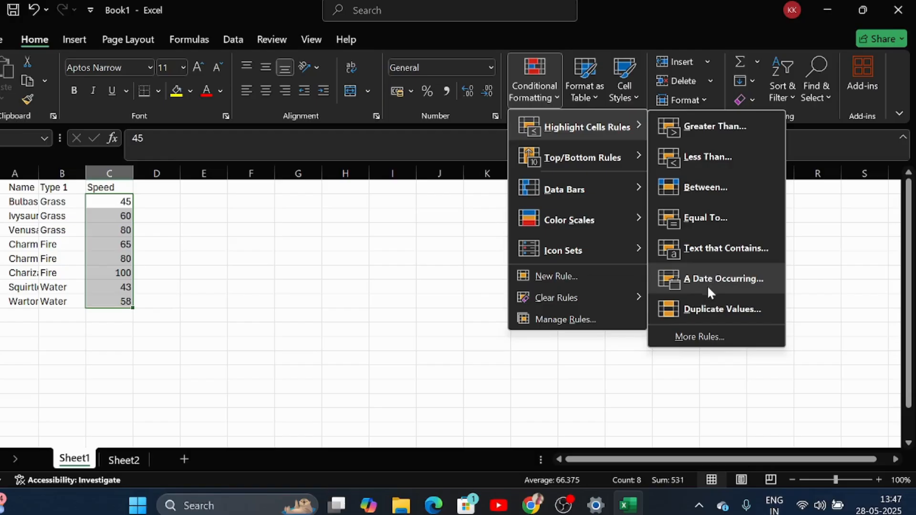
pyautogui.click(697, 121)
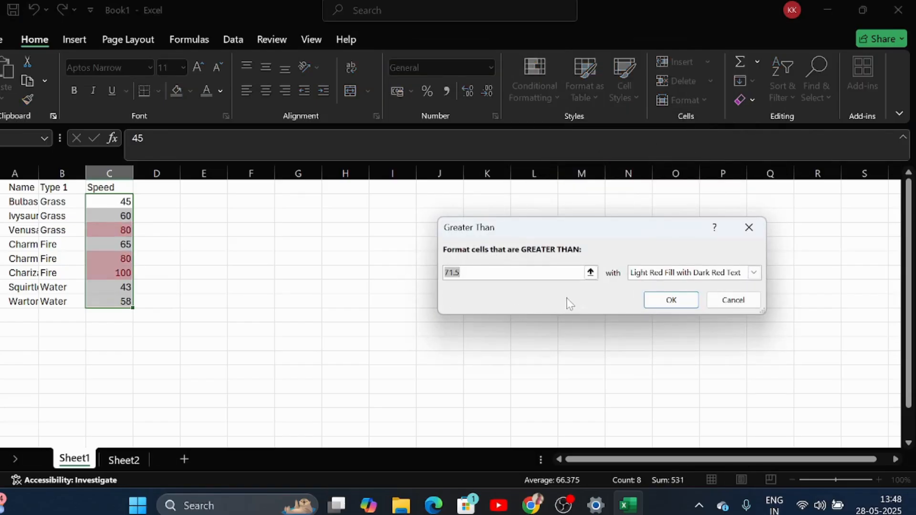
pyautogui.press('BackSpace')
pyautogui.write('70')
pyautogui.click(675, 277)
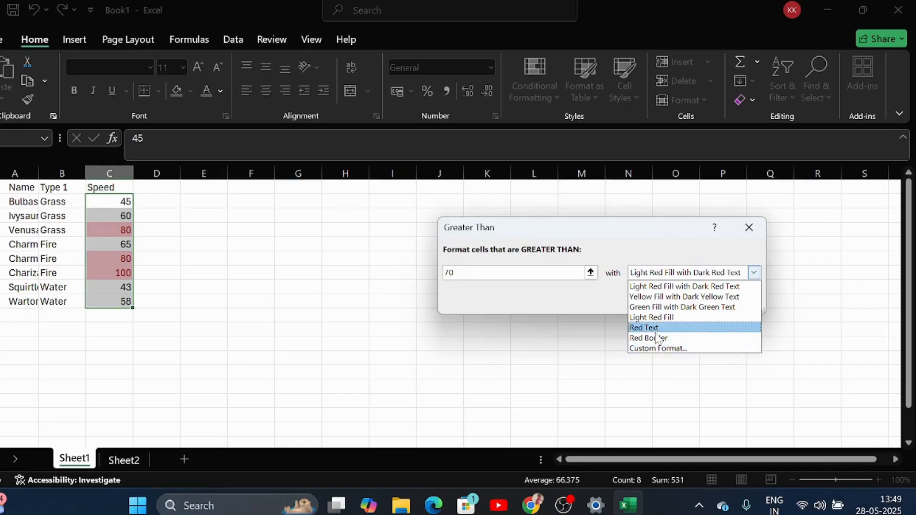
pyautogui.click(658, 307)
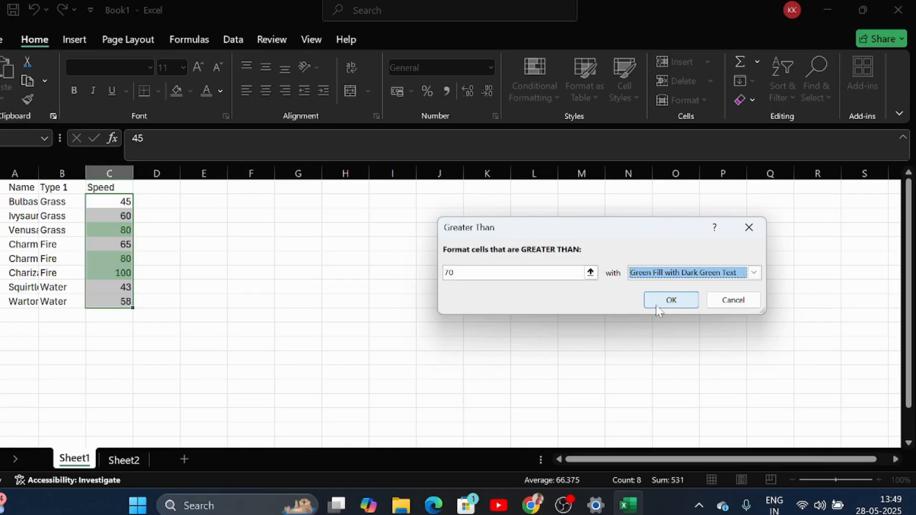
pyautogui.click(656, 306)
pyautogui.click(276, 220)
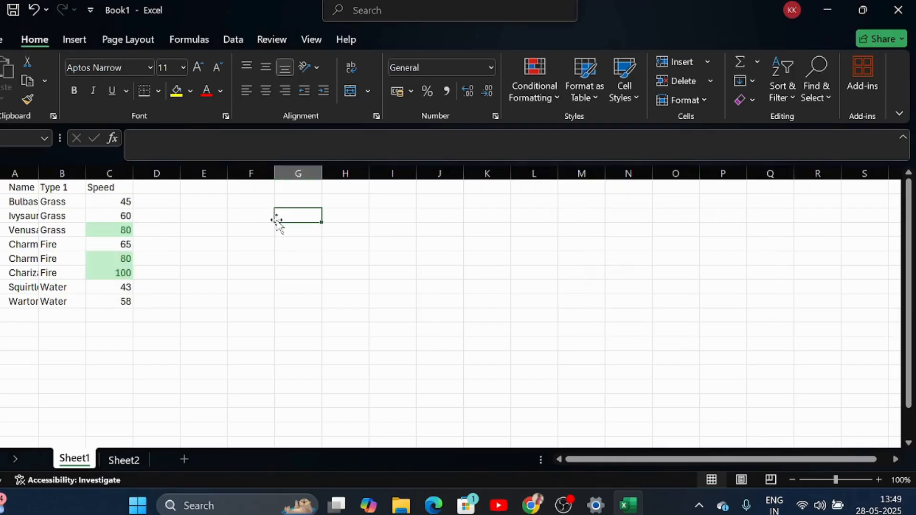
pyautogui.click(106, 225)
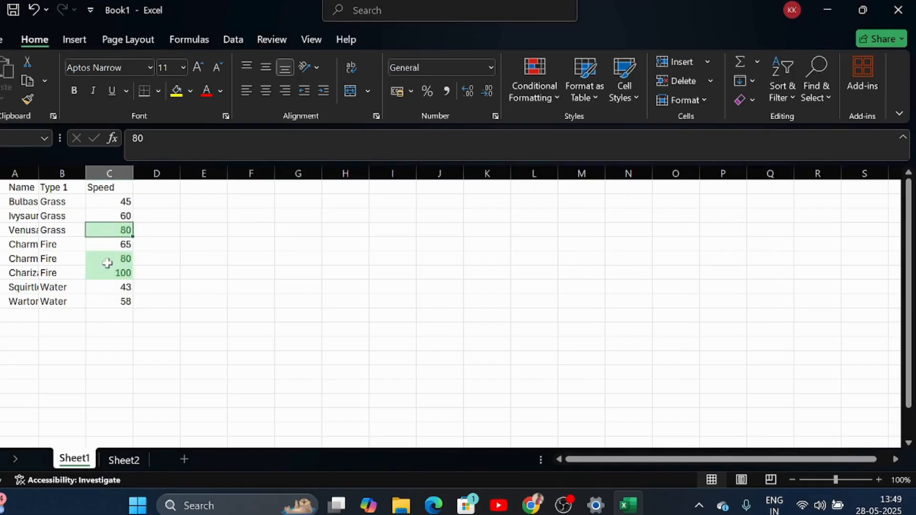
pyautogui.moveTo(101, 259); pyautogui.dragTo(103, 273)
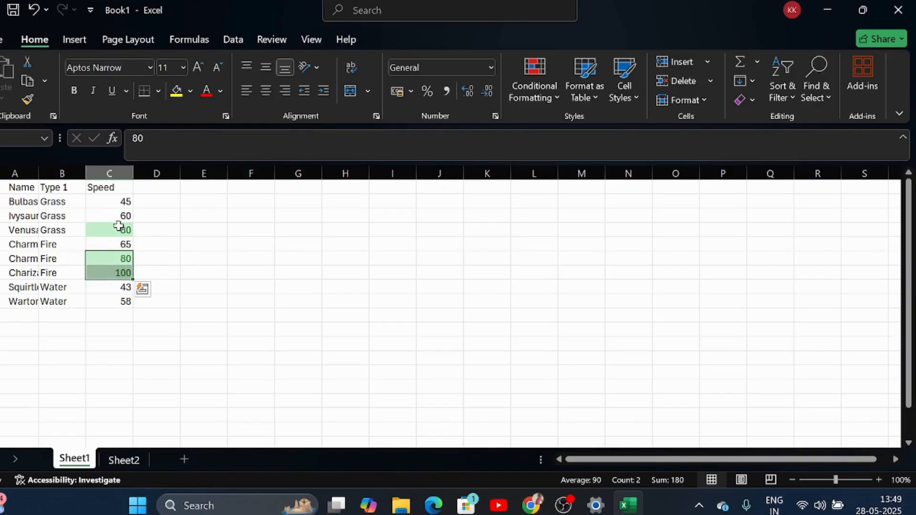
pyautogui.hotkey('alt', 'Tab')
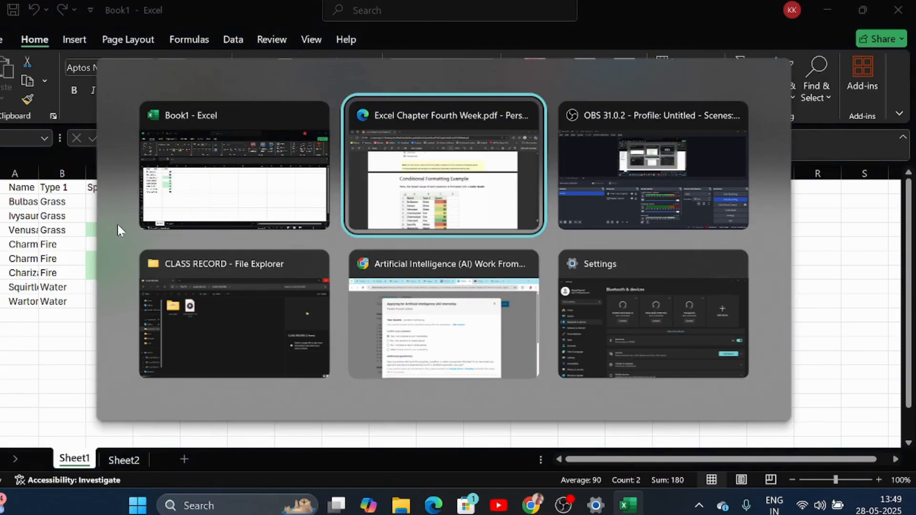
pyautogui.hotkey('alt', 'shift', 'Tab')
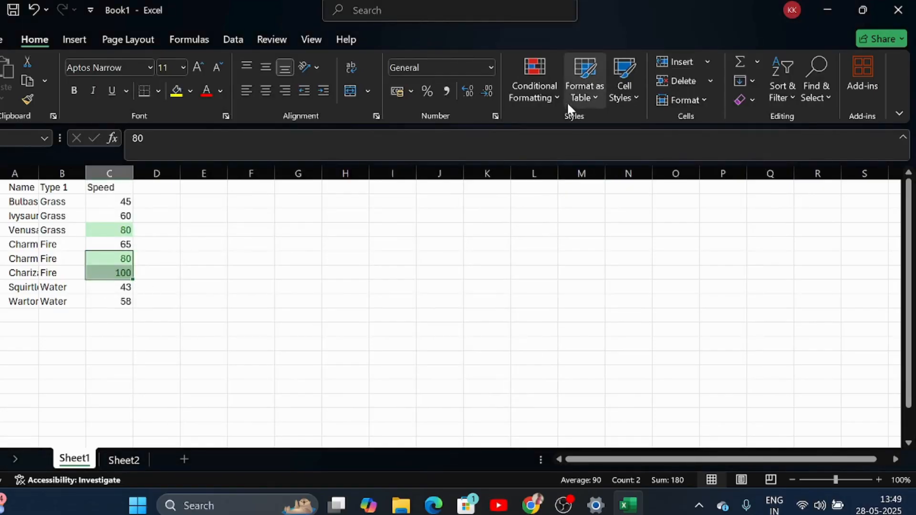
pyautogui.click(537, 99)
pyautogui.moveTo(642, 124)
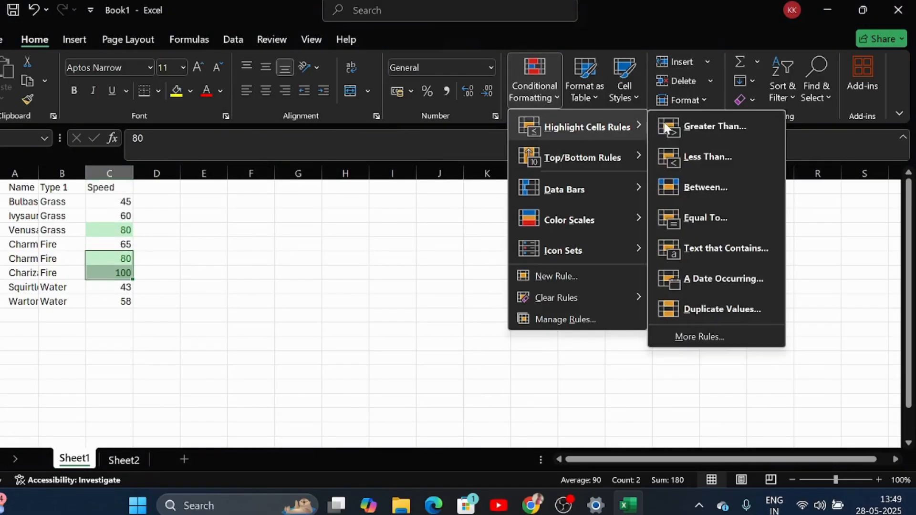
pyautogui.click(707, 158)
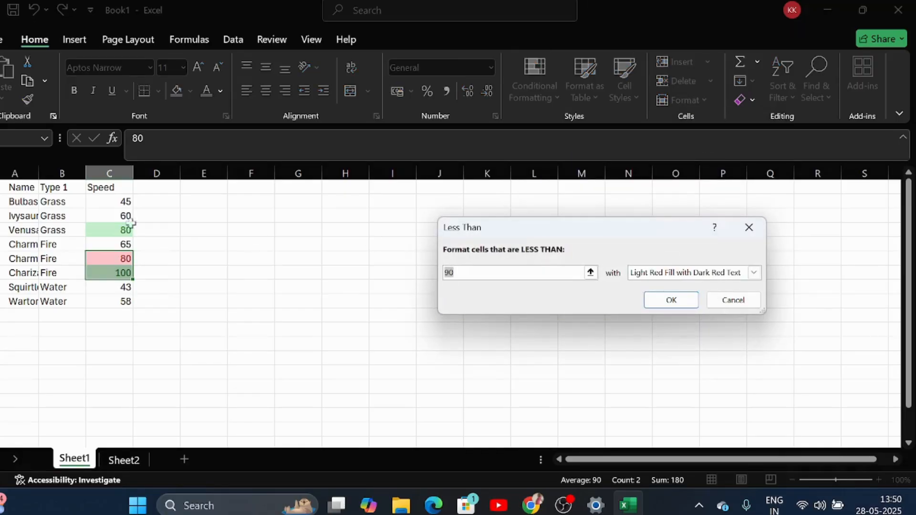
pyautogui.press('Escape')
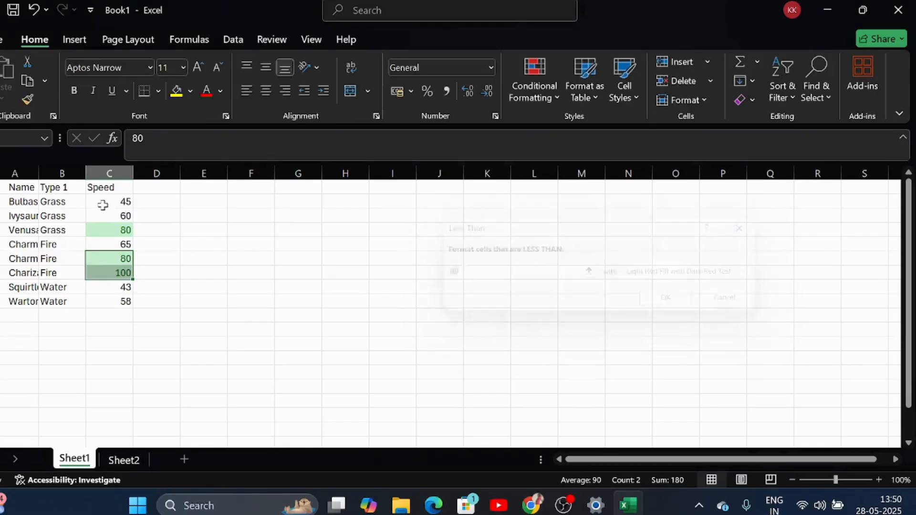
# - Add a Less Than rule to C2:C9 that formats Speed values below 60 with Yellow Fill with Dark Yellow Text
pyautogui.moveTo(102, 202); pyautogui.dragTo(113, 302)
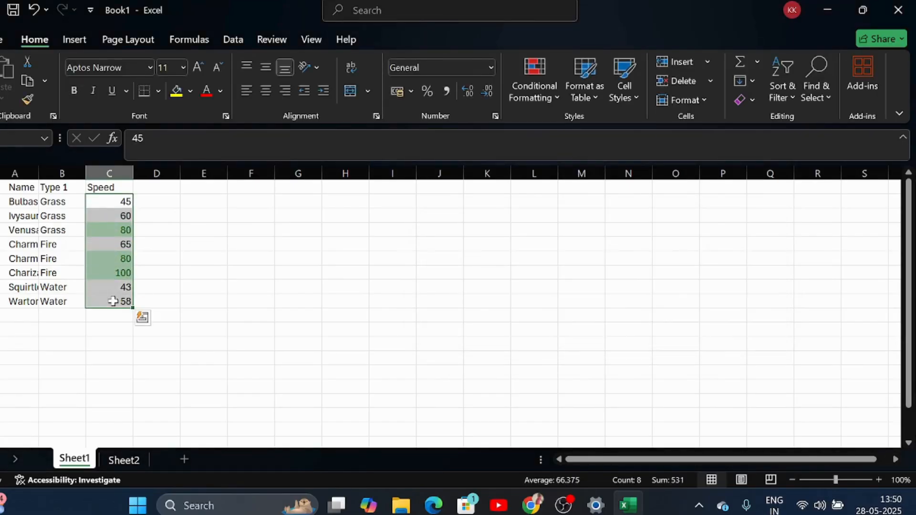
pyautogui.click(549, 90)
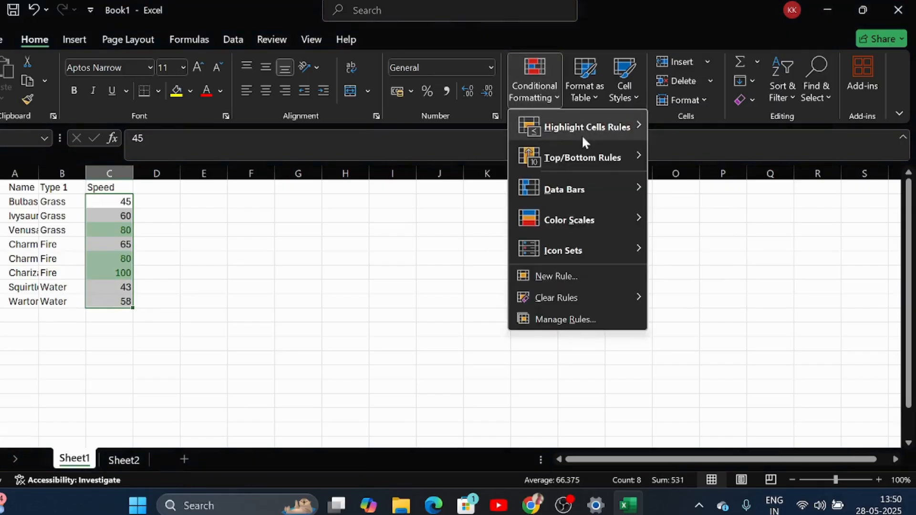
pyautogui.moveTo(582, 134)
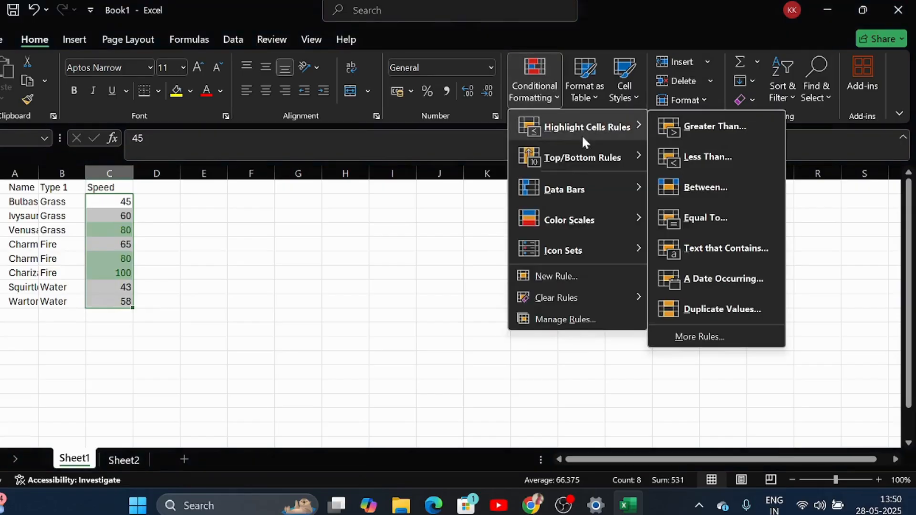
pyautogui.click(715, 158)
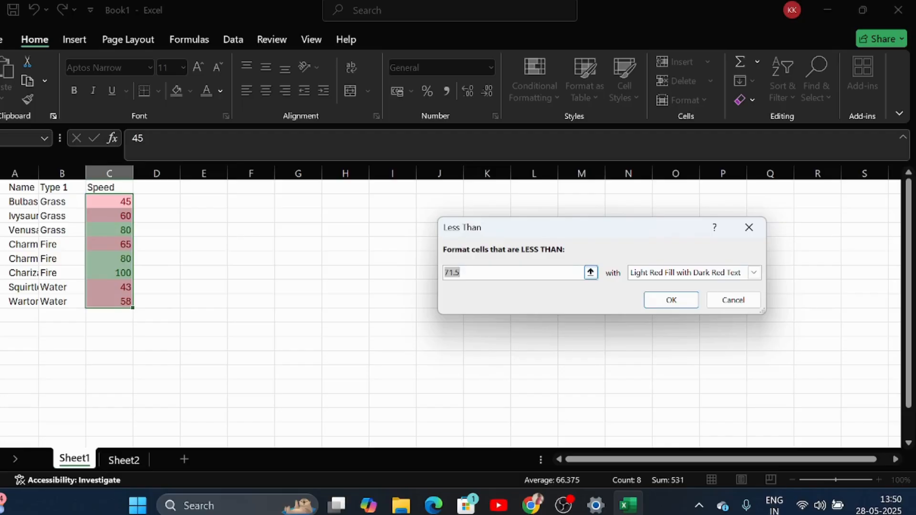
pyautogui.press('BackSpace')
pyautogui.write('5')
pyautogui.press('BackSpace')
pyautogui.write('6')
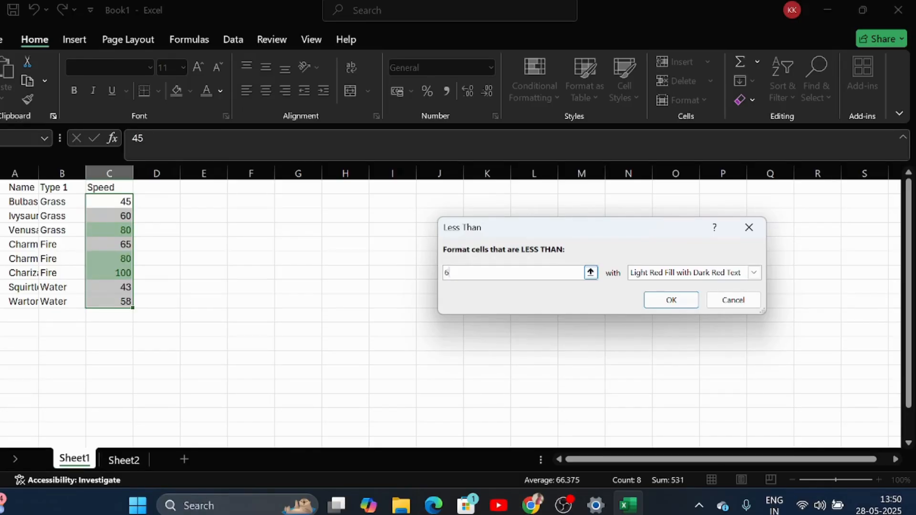
pyautogui.write('0')
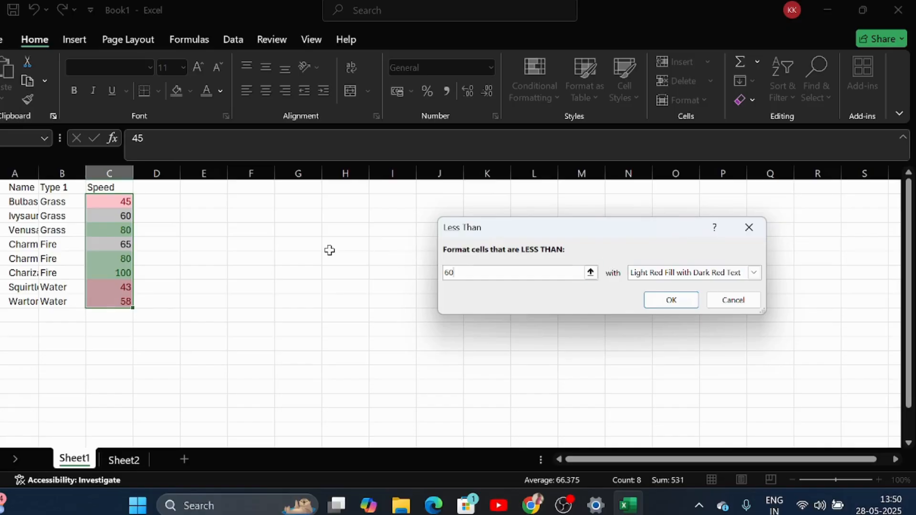
pyautogui.click(688, 275)
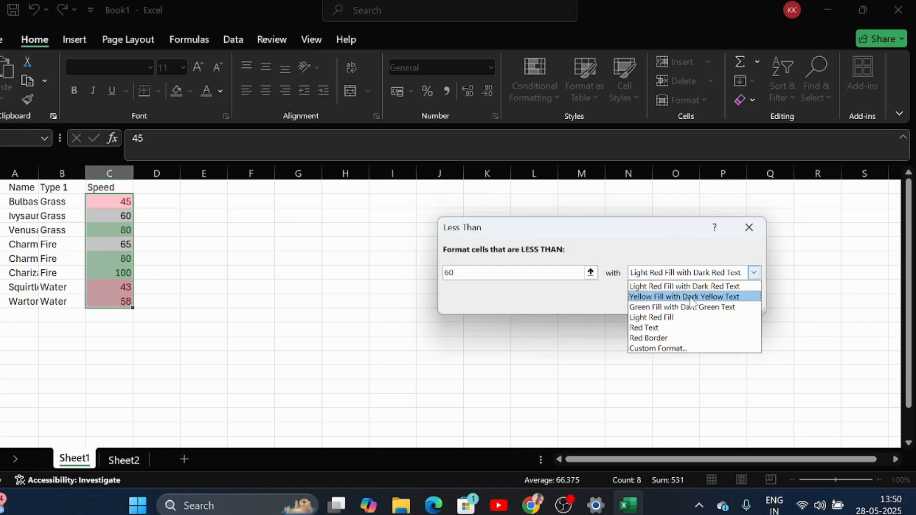
pyautogui.click(691, 297)
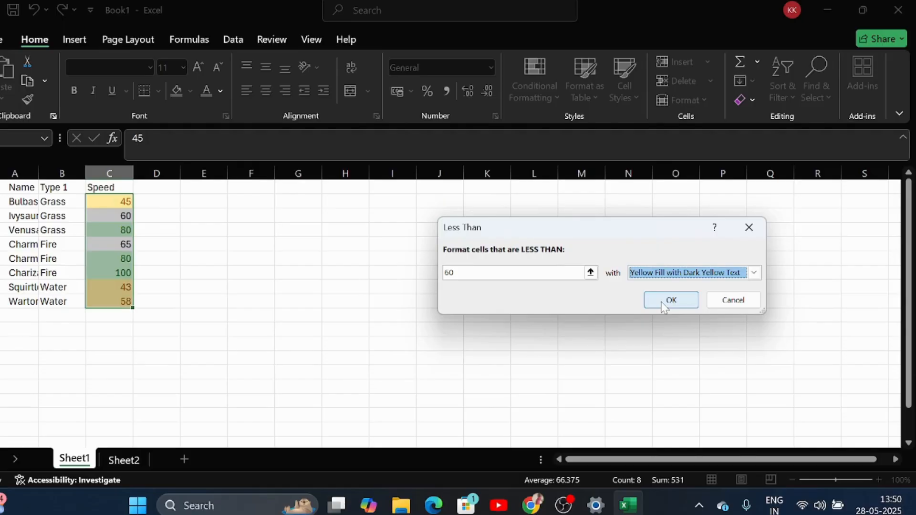
pyautogui.click(670, 299)
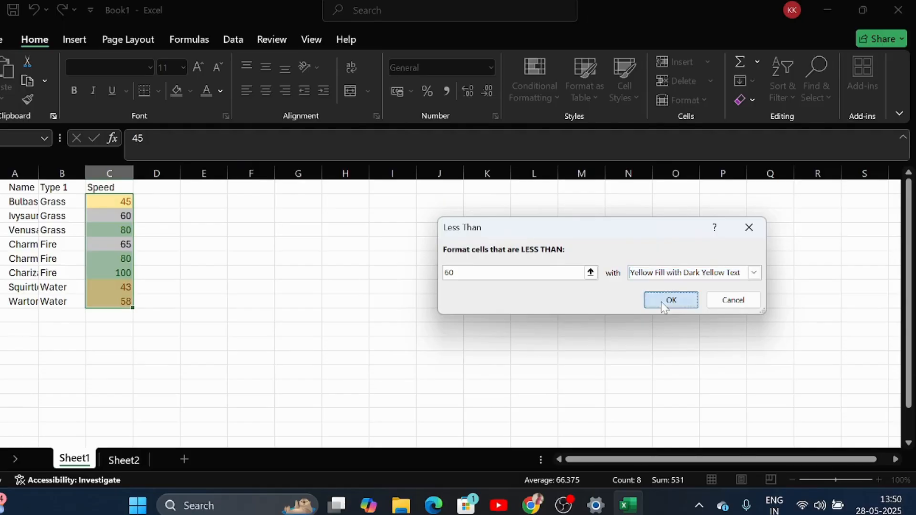
pyautogui.click(159, 243)
pyautogui.click(112, 204)
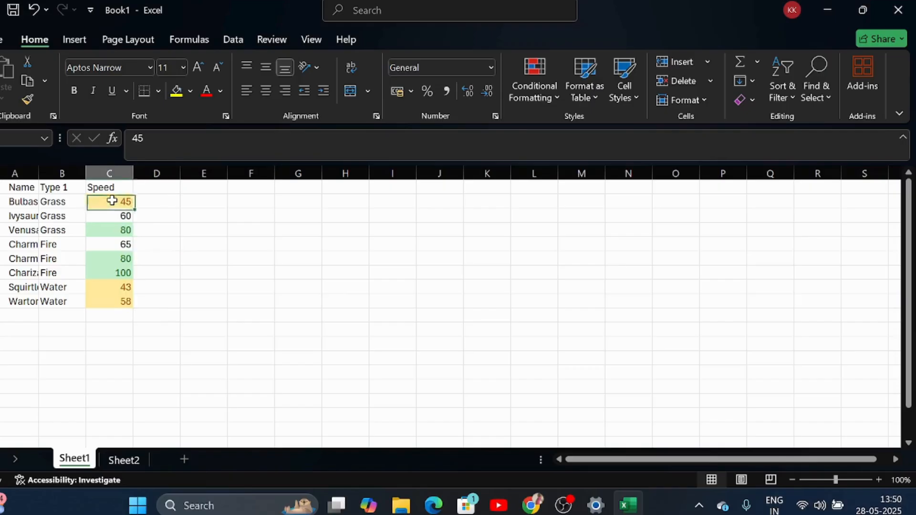
pyautogui.click(109, 286)
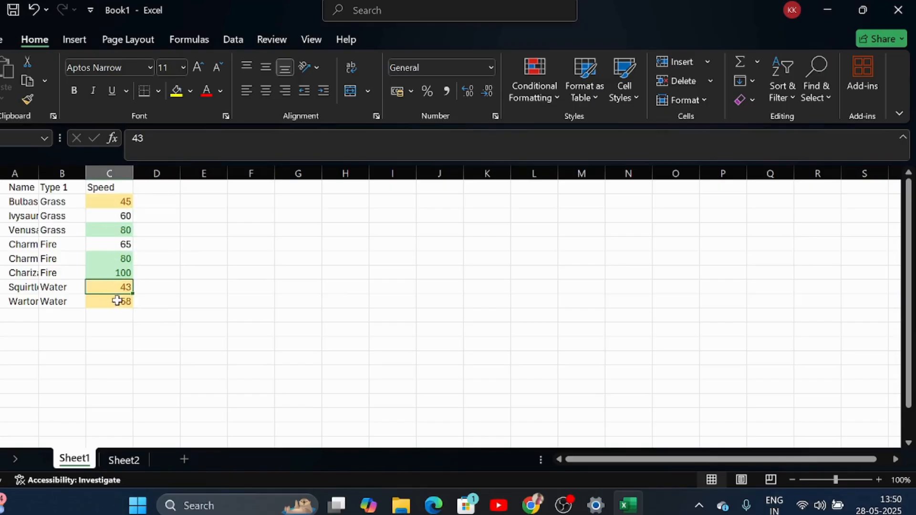
pyautogui.click(104, 202)
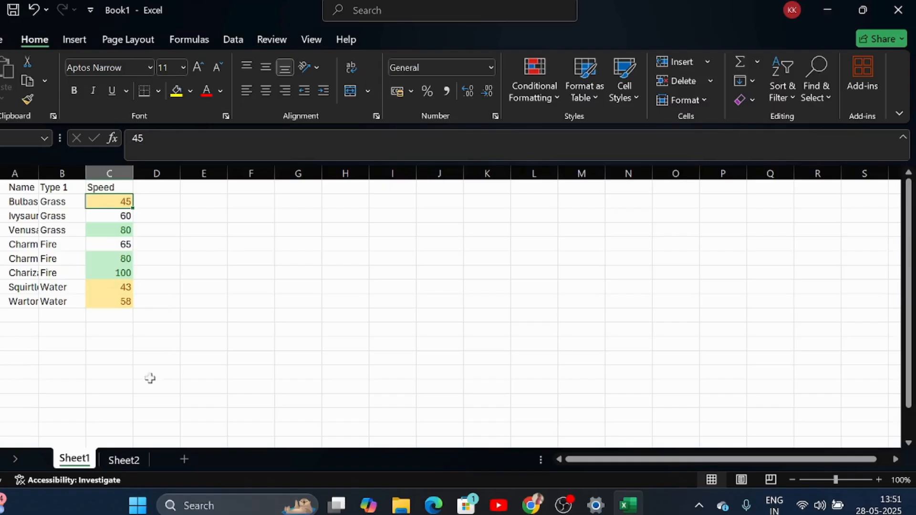
pyautogui.click(118, 461)
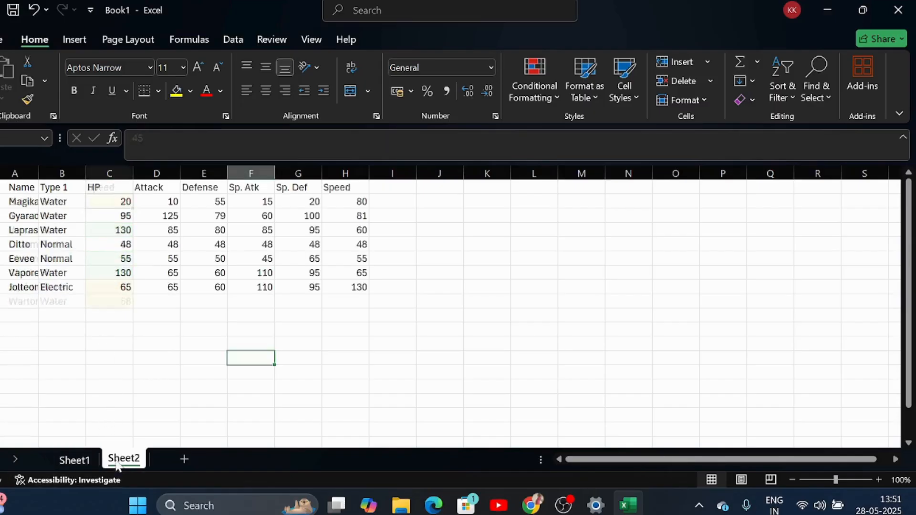
pyautogui.click(529, 91)
pyautogui.moveTo(602, 129)
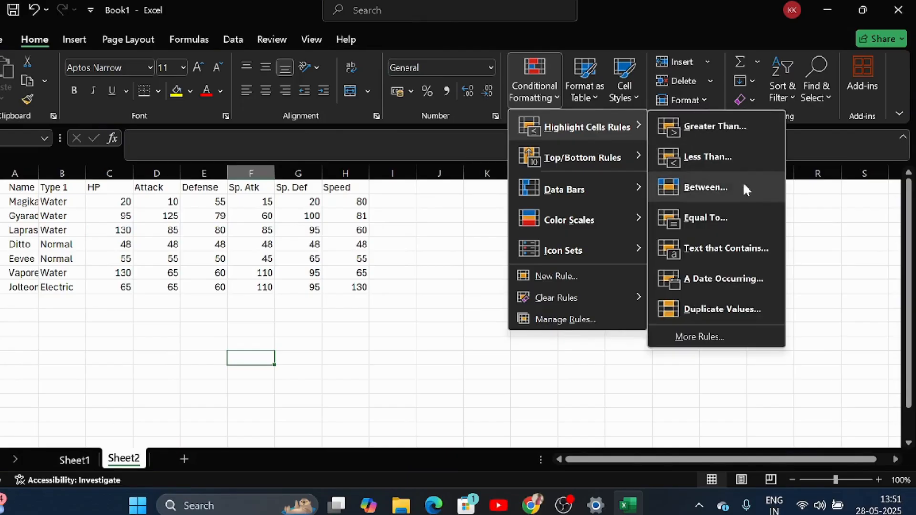
pyautogui.click(82, 457)
pyautogui.click(82, 455)
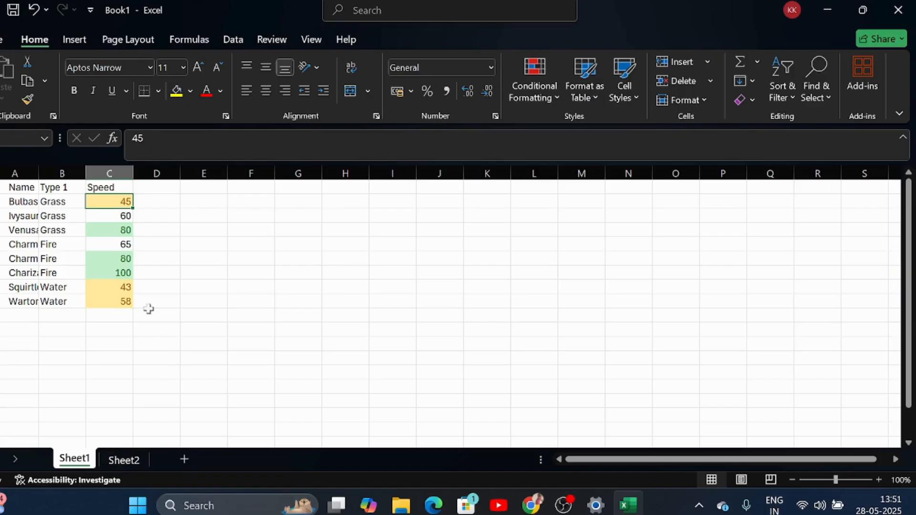
# - Start a Between highlight rule on the Speed values in C2:C9 with a lower limit of 60
pyautogui.hotkey('ctrl', 'a')
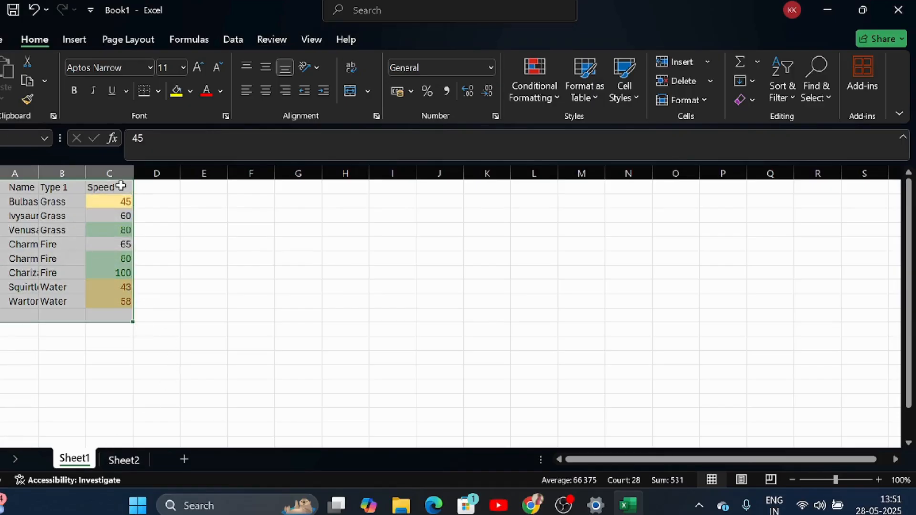
pyautogui.moveTo(119, 190); pyautogui.dragTo(119, 305)
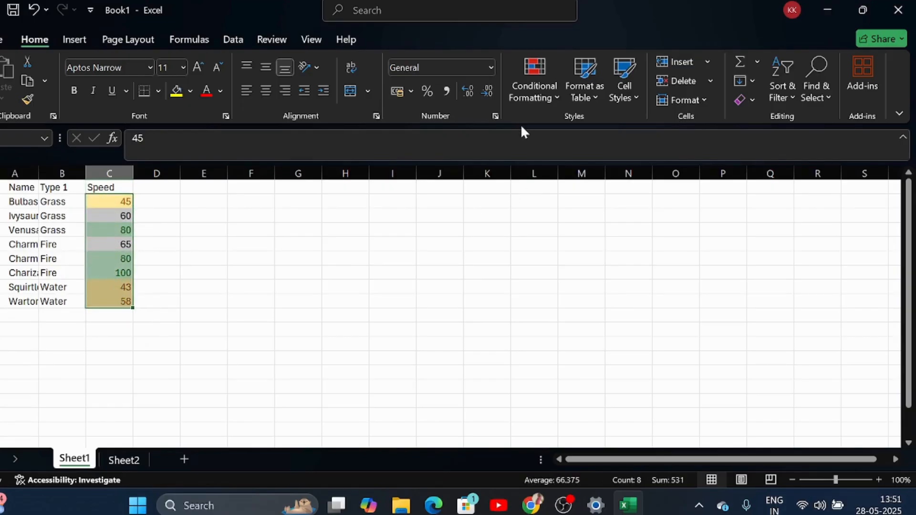
pyautogui.click(522, 105)
pyautogui.moveTo(544, 125)
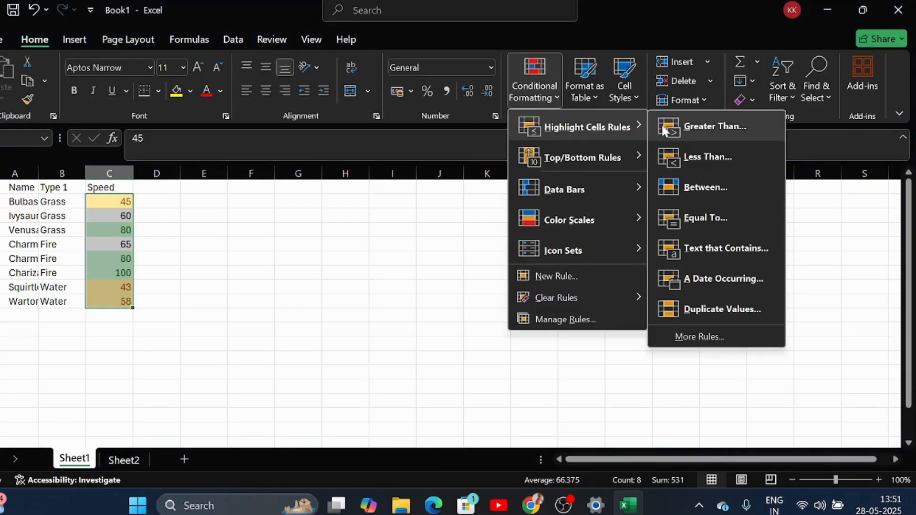
pyautogui.click(703, 185)
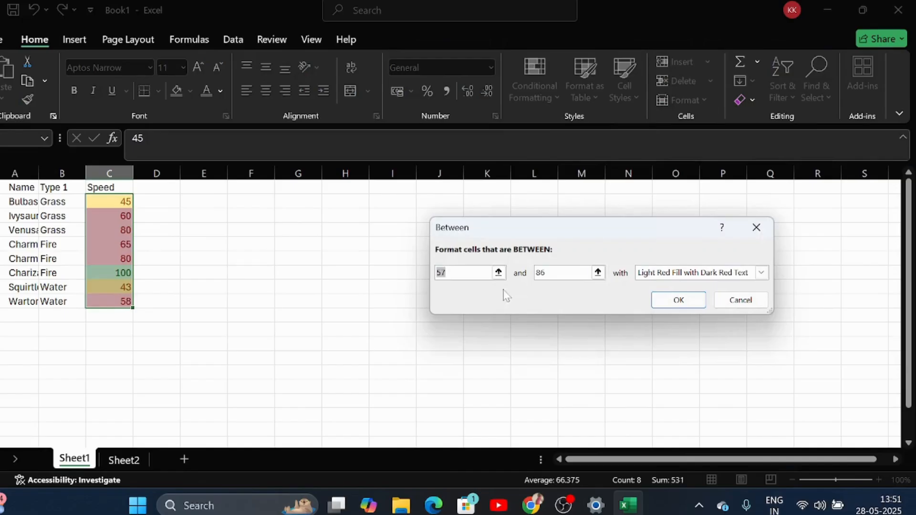
pyautogui.press('BackSpace')
pyautogui.write('8')
pyautogui.press('BackSpace')
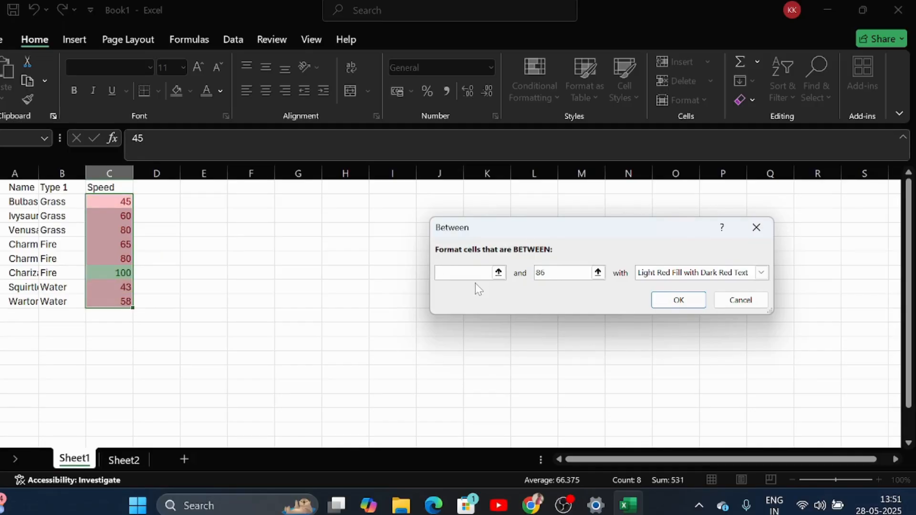
pyautogui.write('60')
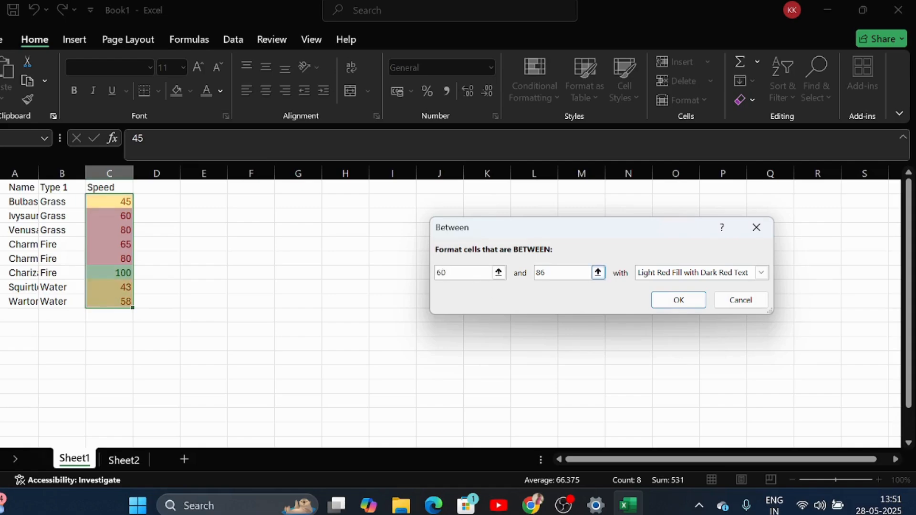
# - Set the Between rule's upper limit to 70 and apply it with Light Red Fill with Dark Red Text
pyautogui.click(582, 276)
pyautogui.press('BackSpace')
pyautogui.write('7')
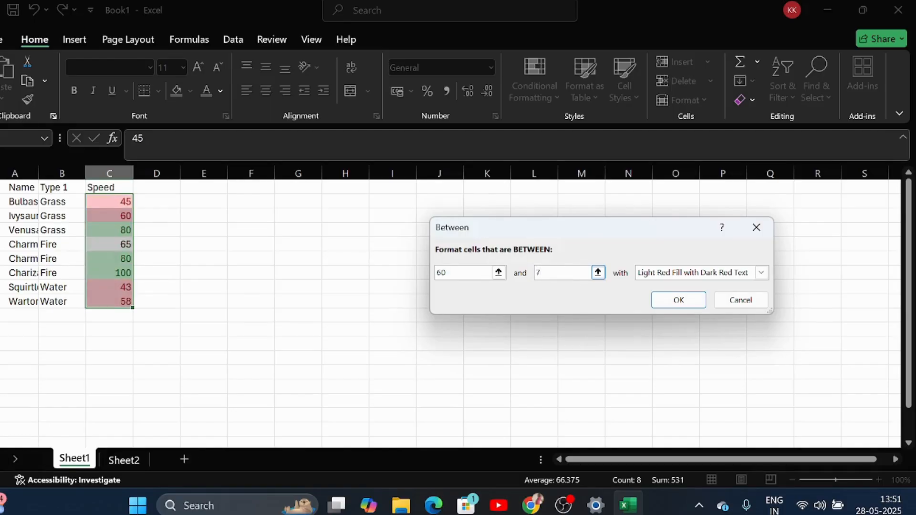
pyautogui.write('0')
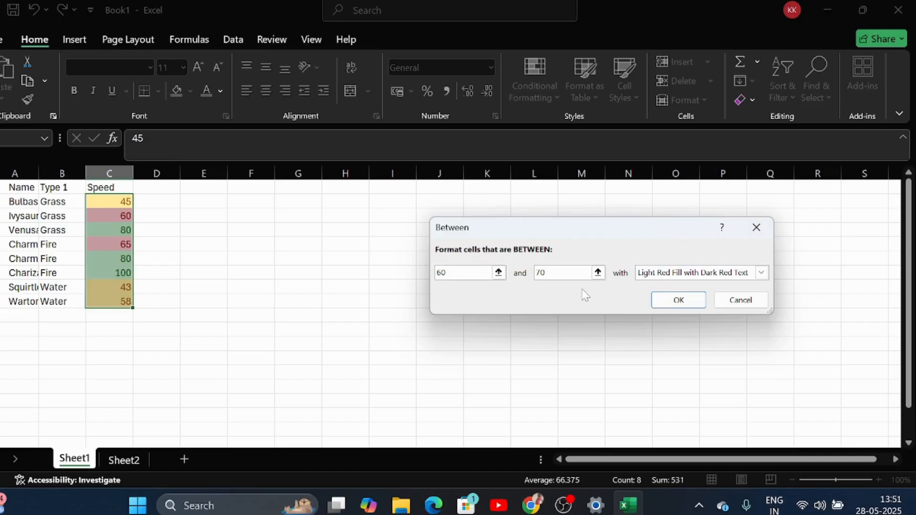
pyautogui.click(762, 273)
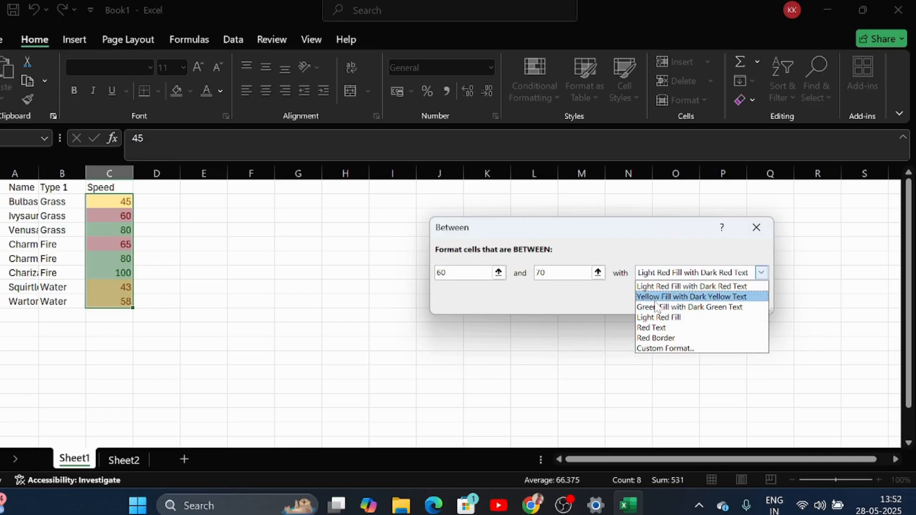
pyautogui.click(654, 287)
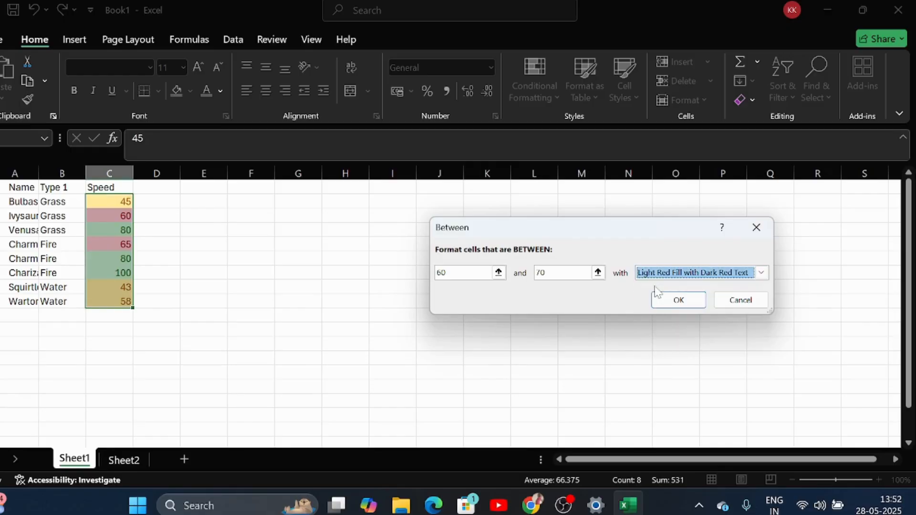
pyautogui.click(678, 300)
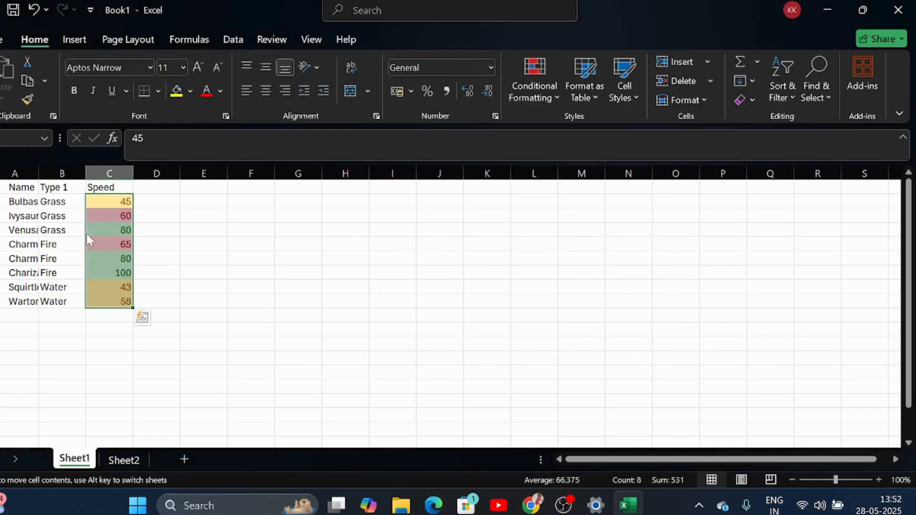
# - Inspect the Speed cells C3 and C5 against the Between rule's limits
pyautogui.click(122, 215)
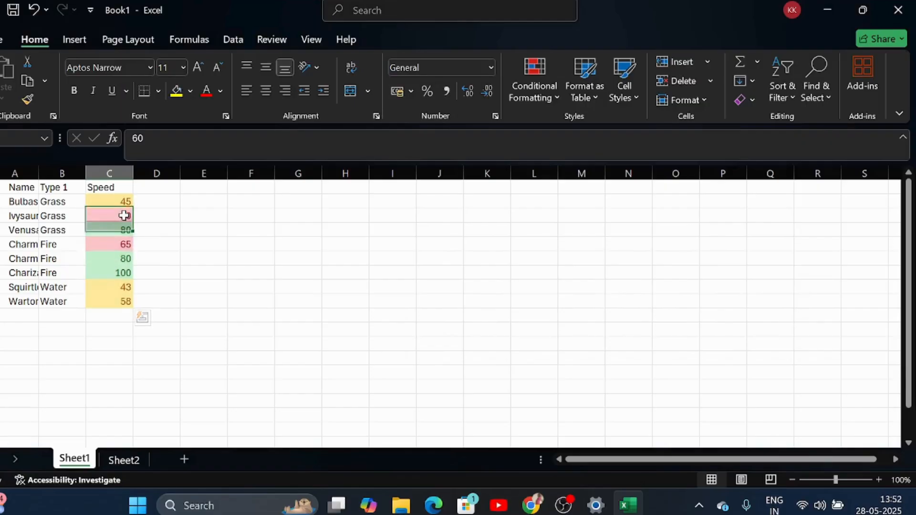
pyautogui.click(96, 243)
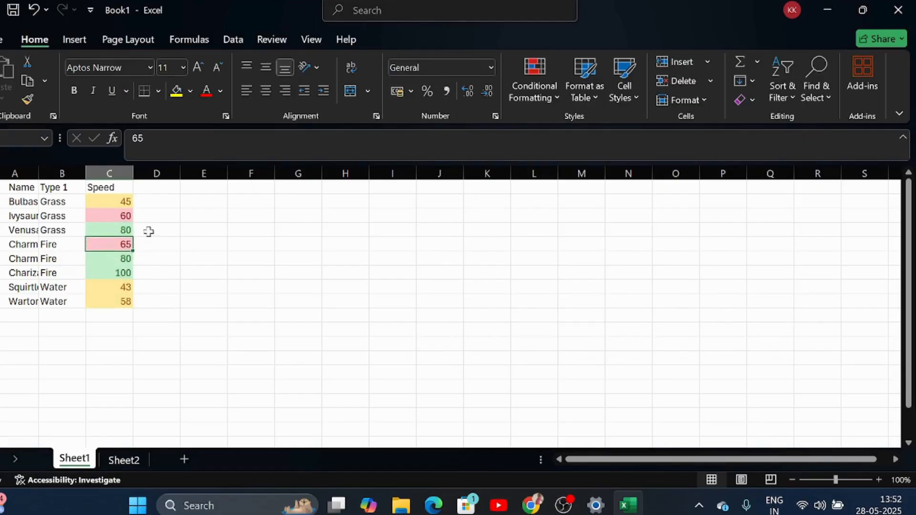
pyautogui.click(111, 217)
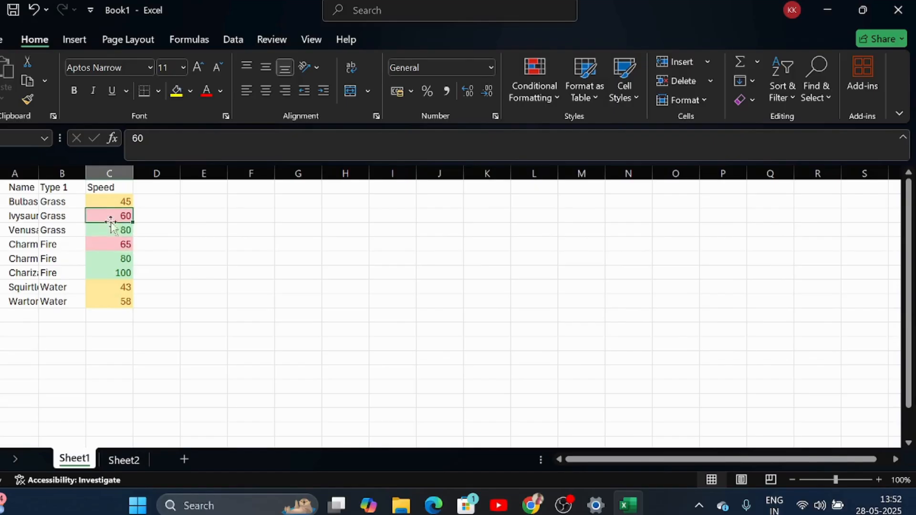
pyautogui.click(111, 244)
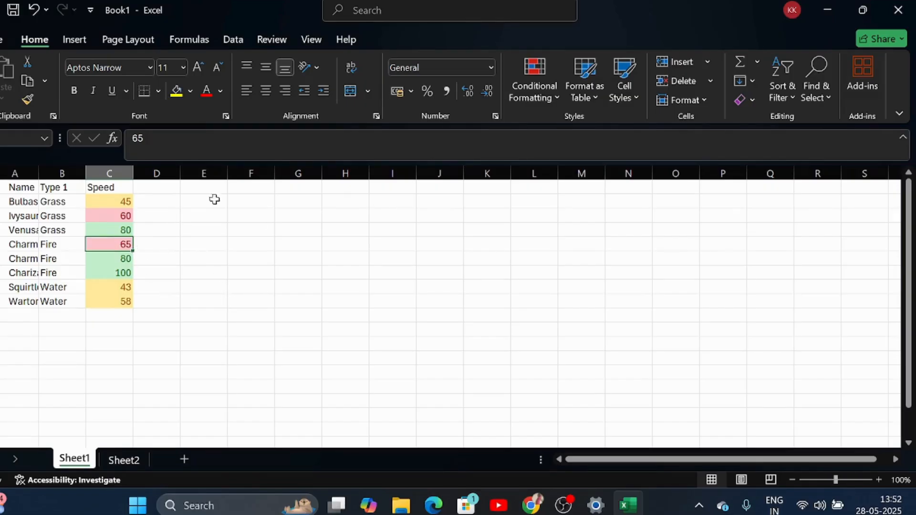
# - Look over the stats table and the conditional formatting options on Sheet2, and return to Sheet1
pyautogui.click(136, 460)
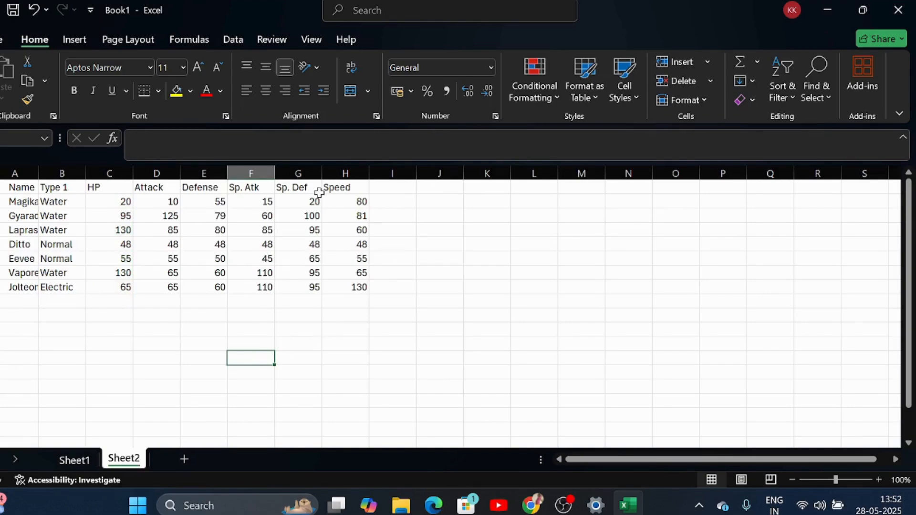
pyautogui.click(539, 90)
pyautogui.moveTo(577, 130)
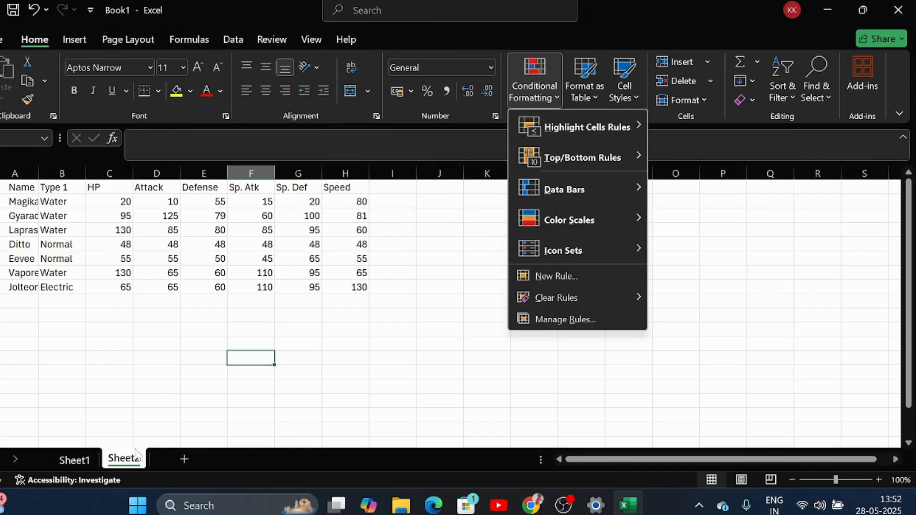
pyautogui.click(61, 459)
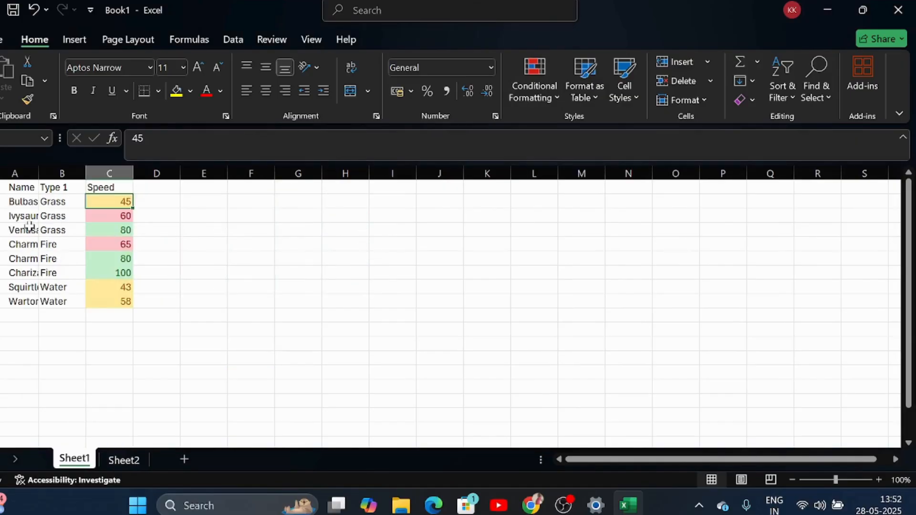
# - Add a Text that Contains rule to the Type 1 values in B2:B9 that formats "Fire" with Red Text
pyautogui.click(57, 215)
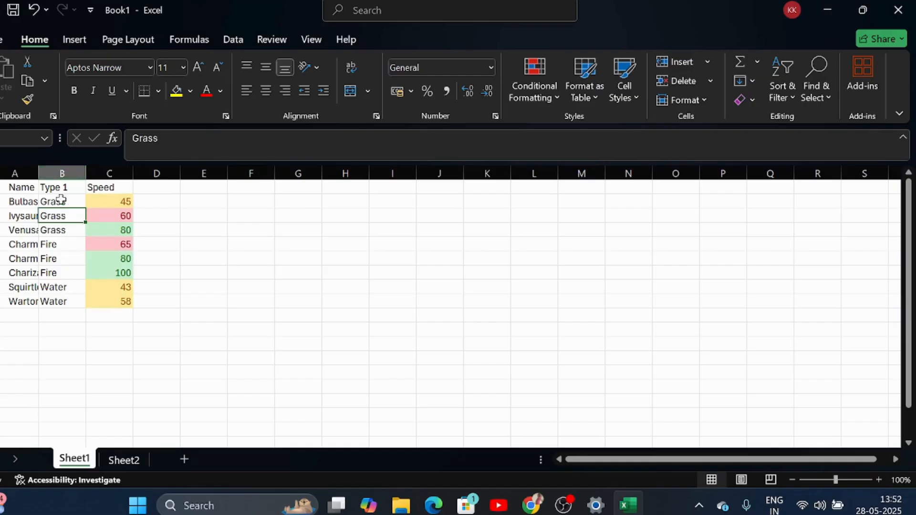
pyautogui.moveTo(62, 202); pyautogui.dragTo(70, 303)
pyautogui.click(534, 84)
pyautogui.moveTo(582, 138)
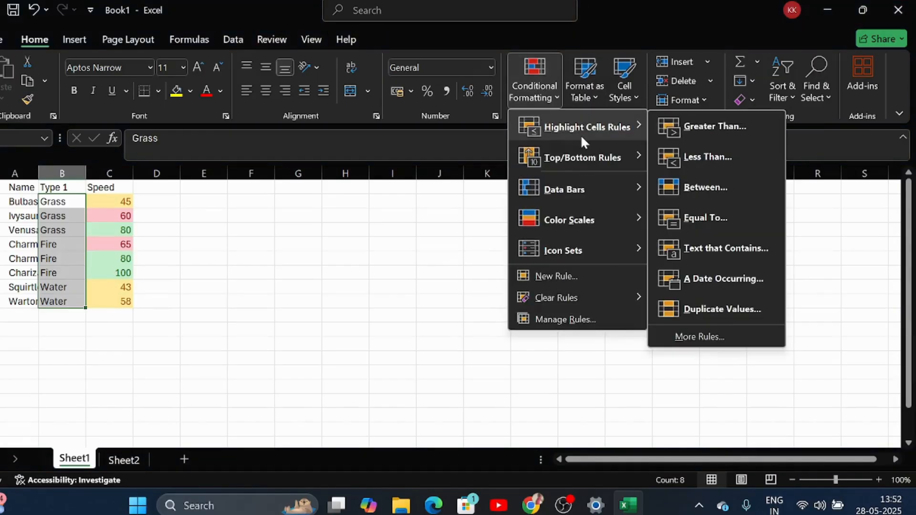
pyautogui.click(712, 240)
pyautogui.press('BackSpace')
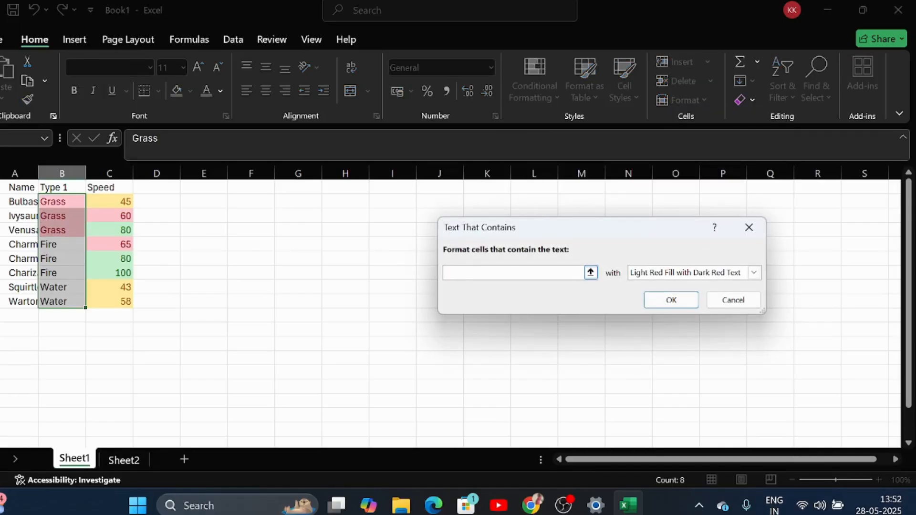
pyautogui.write('Fire')
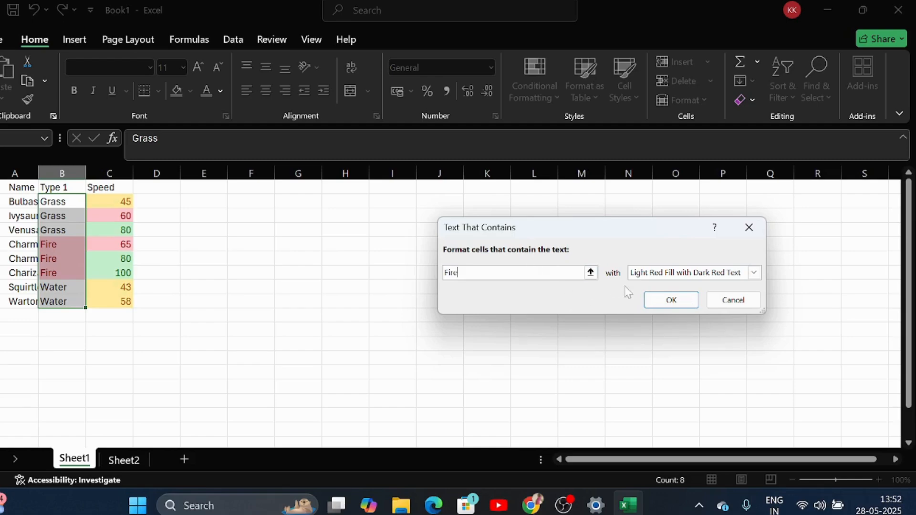
pyautogui.click(659, 275)
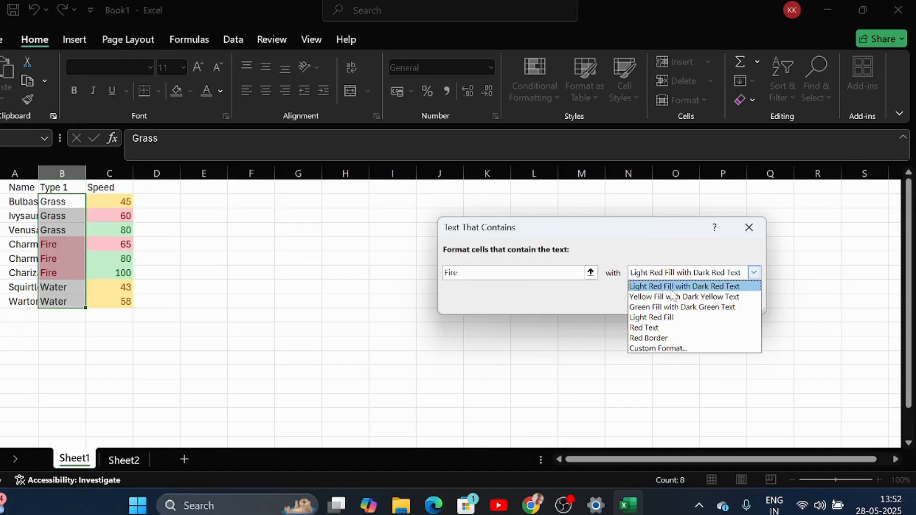
pyautogui.click(680, 329)
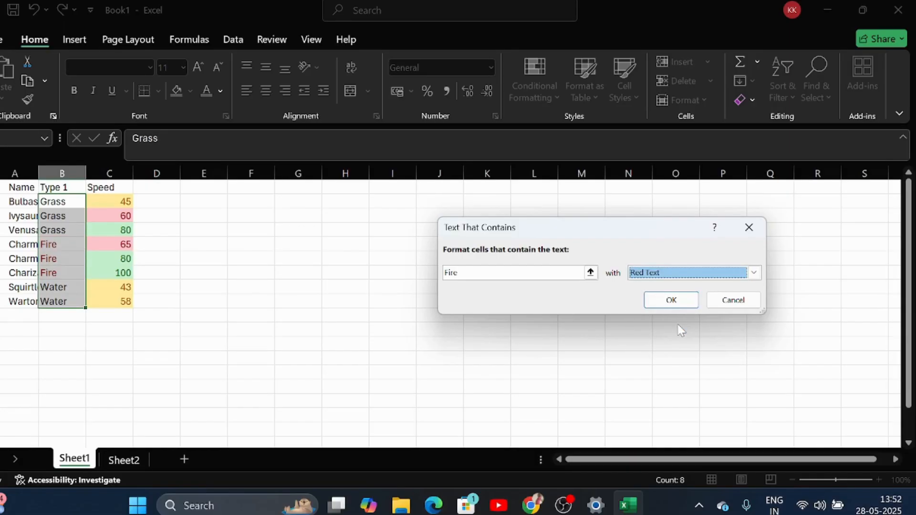
pyautogui.click(659, 301)
pyautogui.click(210, 241)
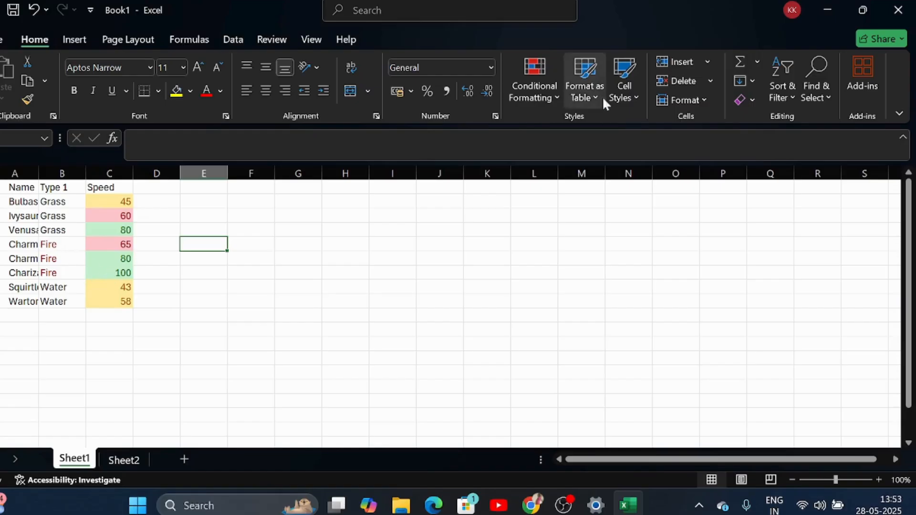
pyautogui.click(542, 84)
pyautogui.moveTo(587, 126)
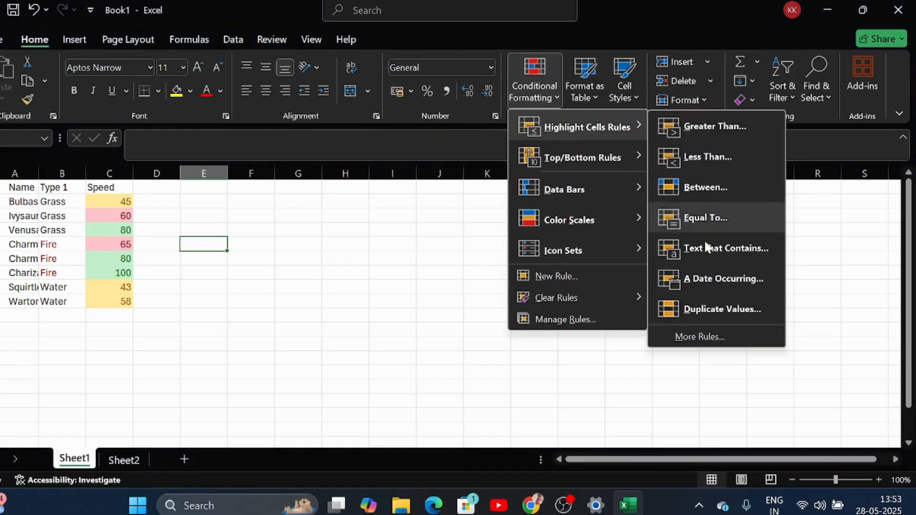
pyautogui.press('Escape')
pyautogui.press('Escape')
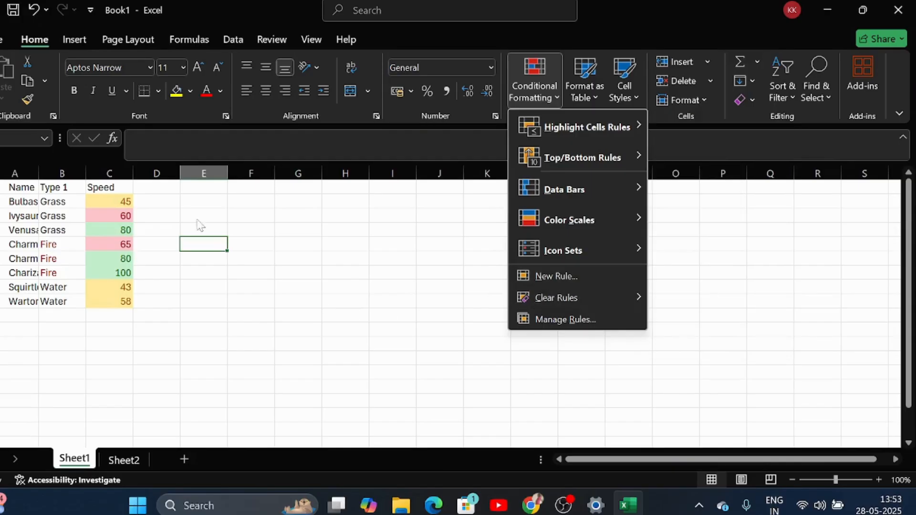
# - Enter the date 27-05-2025 in D2 and fill consecutive dates down to D9
pyautogui.click(154, 200)
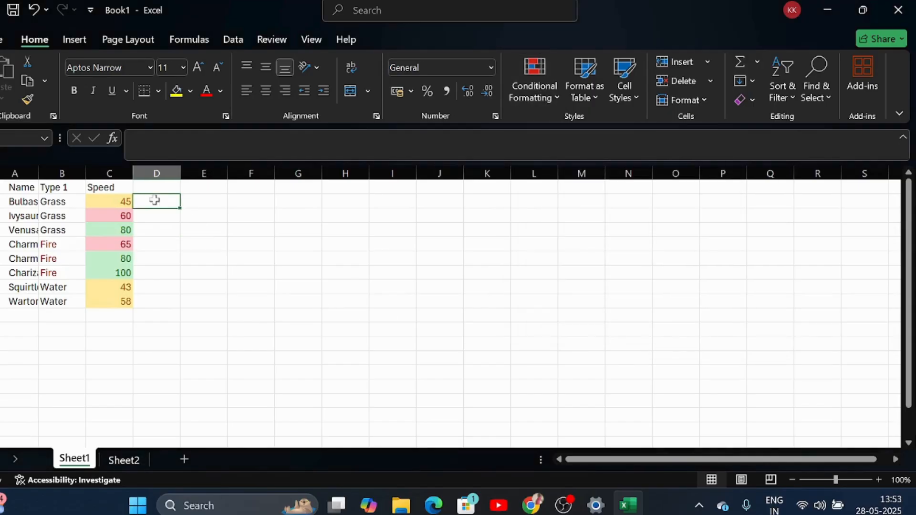
pyautogui.write('2')
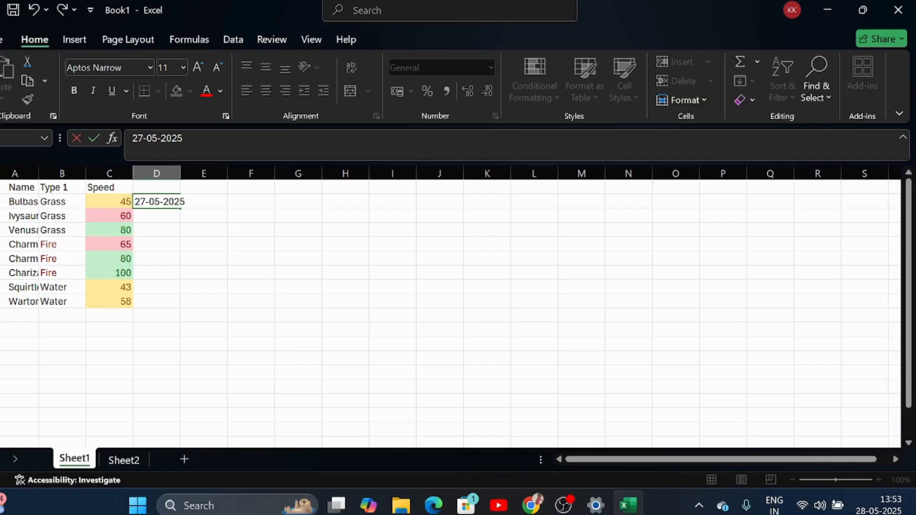
pyautogui.write('7-05-2025')
pyautogui.press('Return')
pyautogui.click(162, 201)
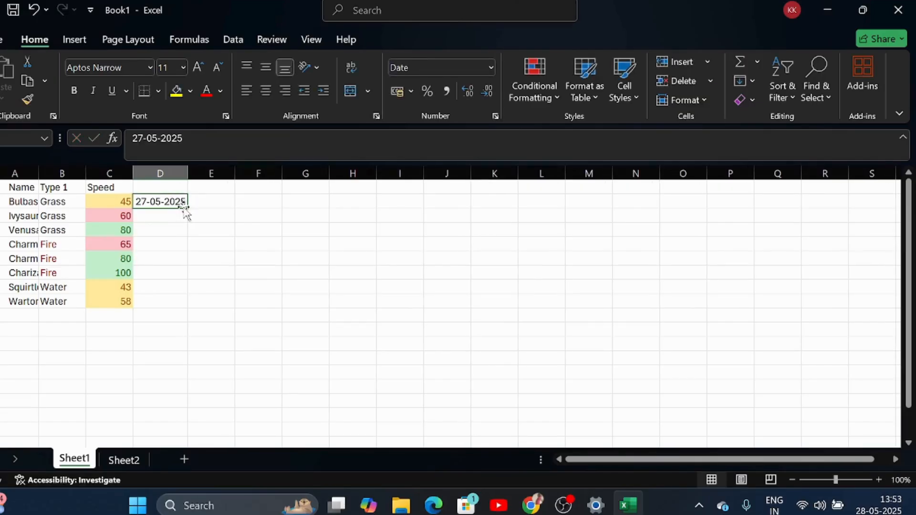
pyautogui.moveTo(186, 207); pyautogui.dragTo(196, 302)
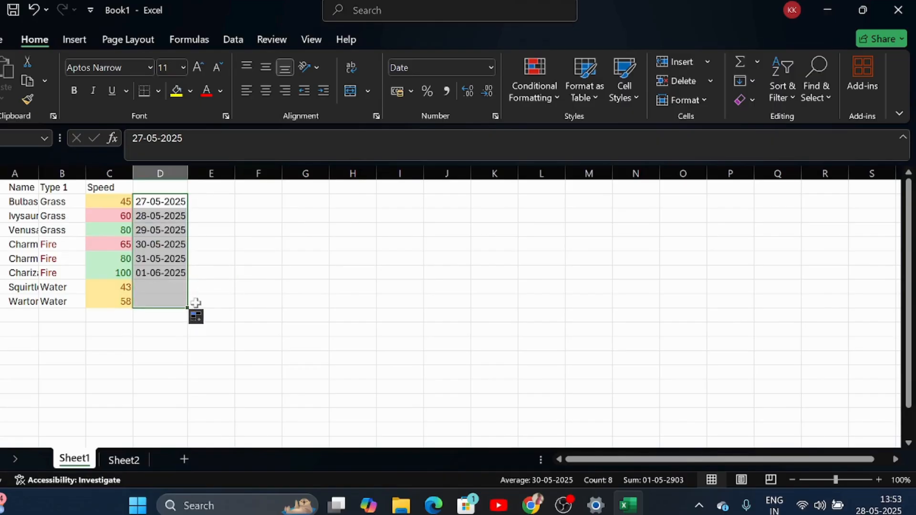
pyautogui.click(173, 199)
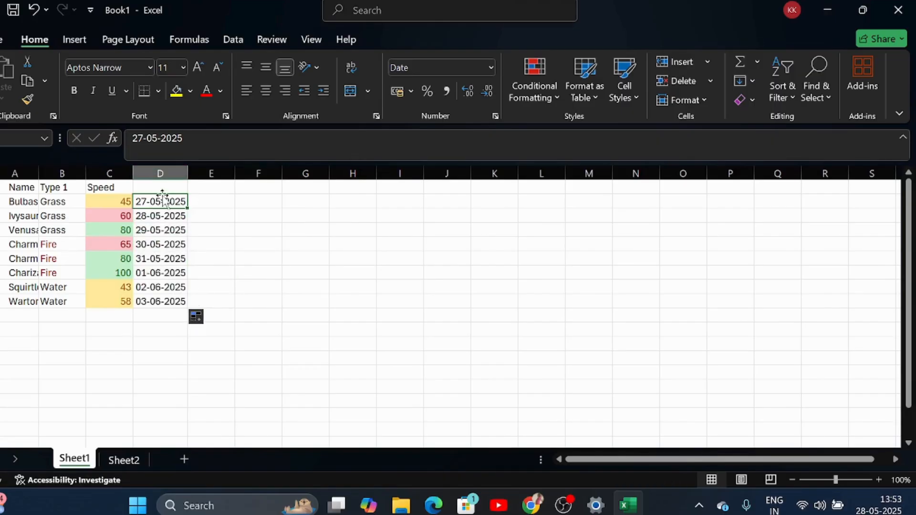
# - Give column D the header "date" in cell D1
pyautogui.click(162, 189)
pyautogui.write('da')
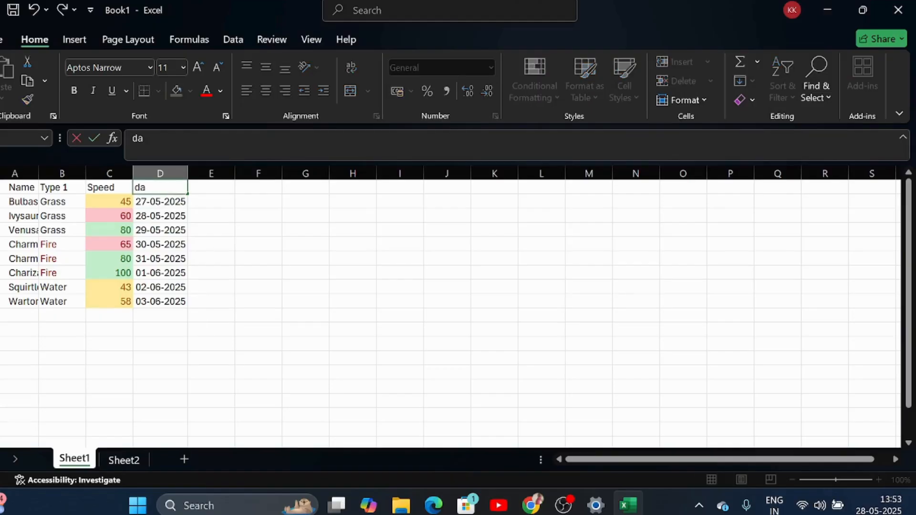
pyautogui.write('te')
pyautogui.press('Return')
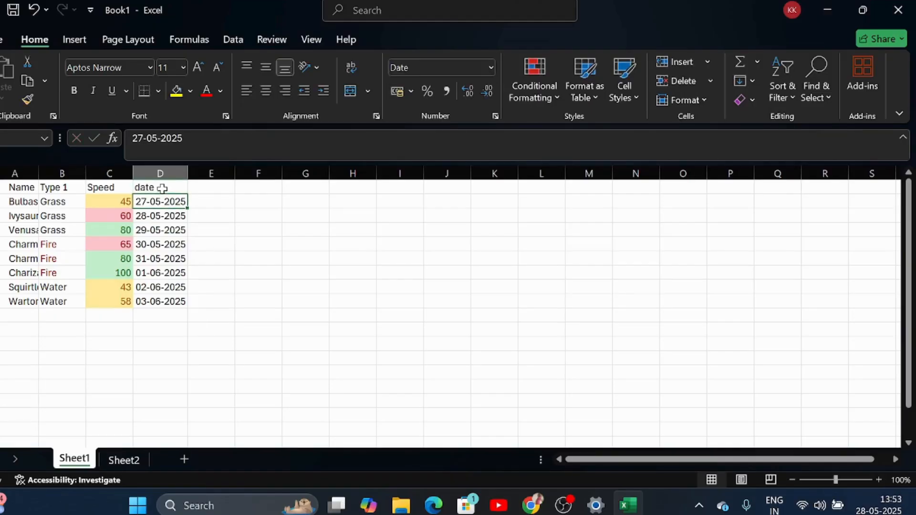
# - Add an A Date Occurring rule to D2:D9 that formats dates from Yesterday with a Red Border
pyautogui.moveTo(157, 204); pyautogui.dragTo(160, 301)
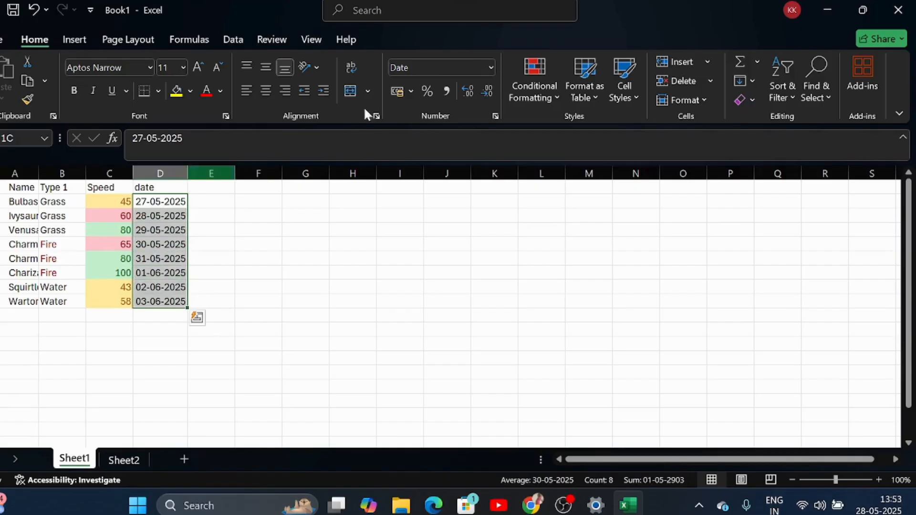
pyautogui.click(556, 81)
pyautogui.moveTo(575, 130)
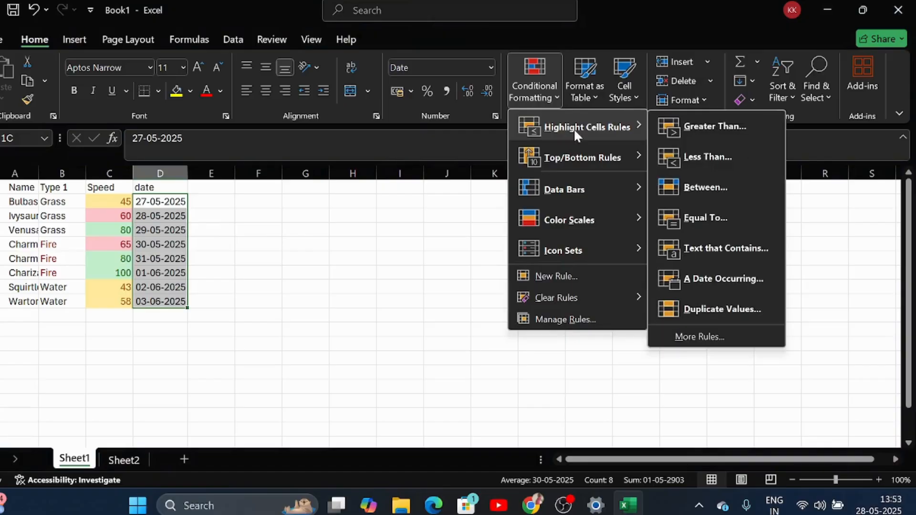
pyautogui.click(715, 279)
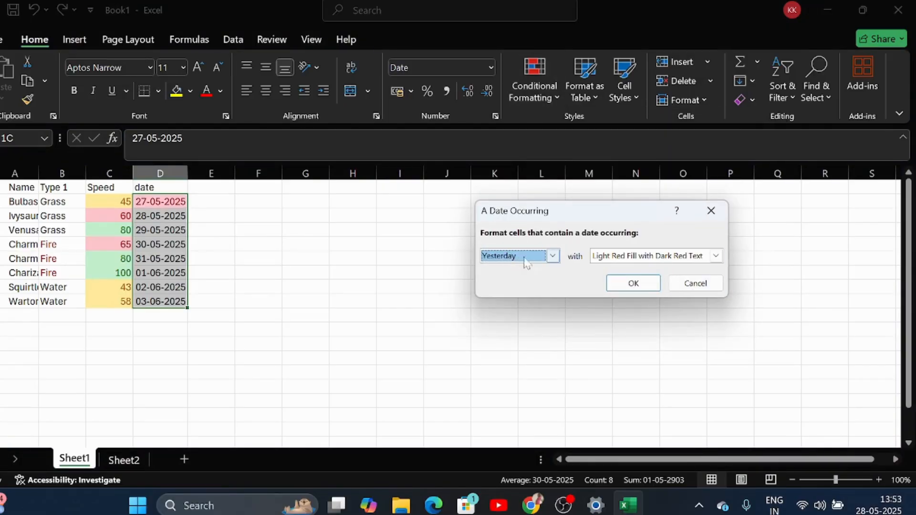
pyautogui.click(552, 258)
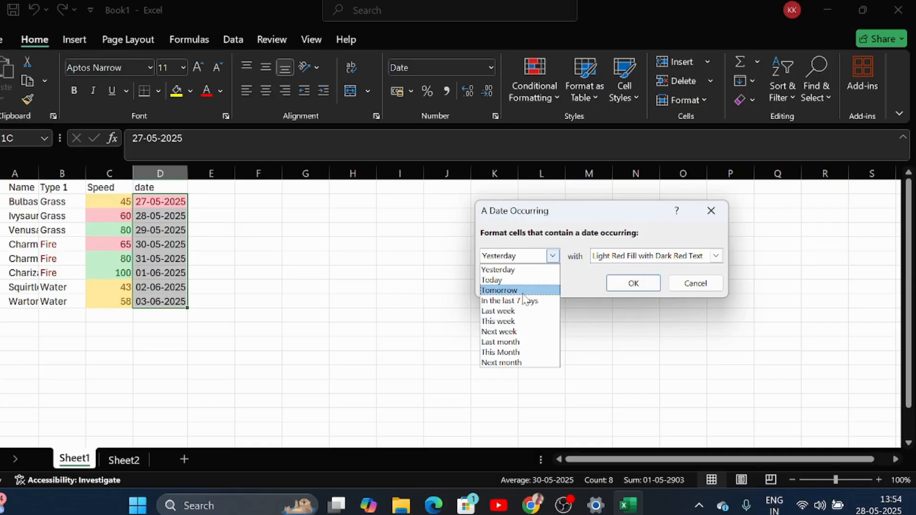
pyautogui.click(508, 270)
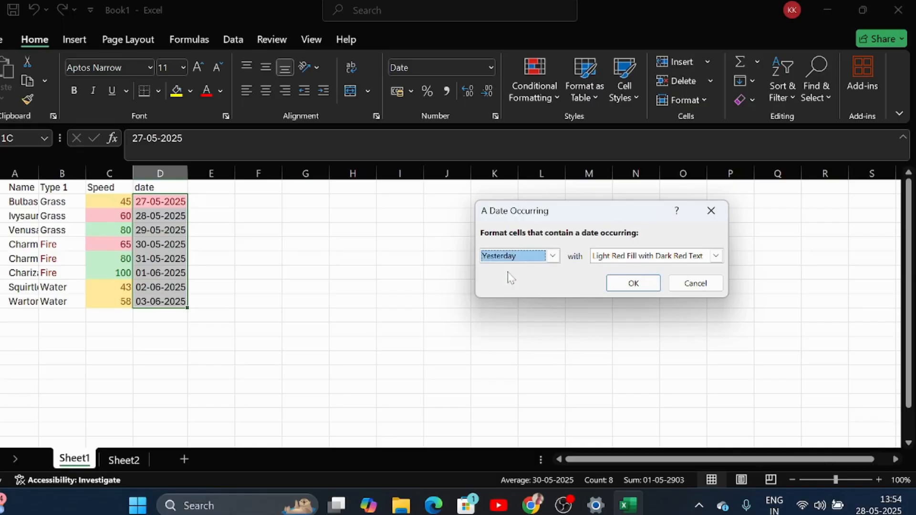
pyautogui.click(716, 256)
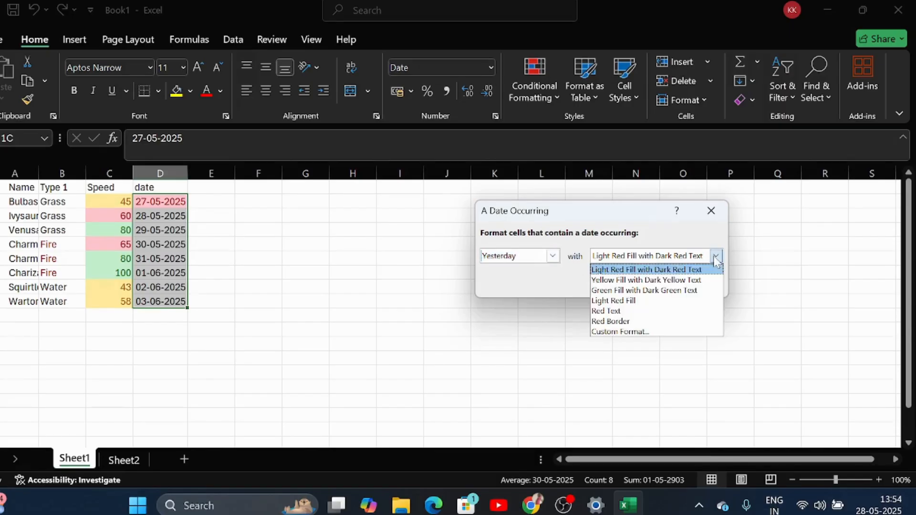
pyautogui.click(615, 322)
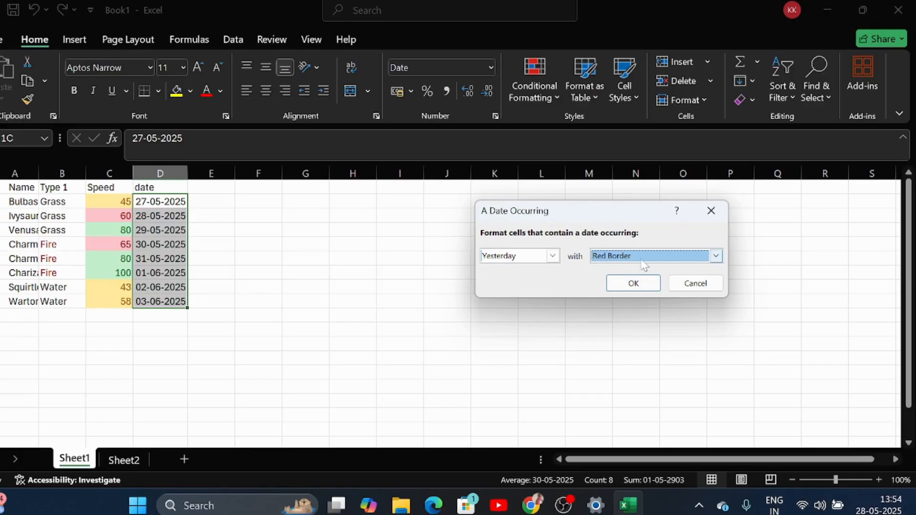
pyautogui.click(634, 284)
pyautogui.click(480, 287)
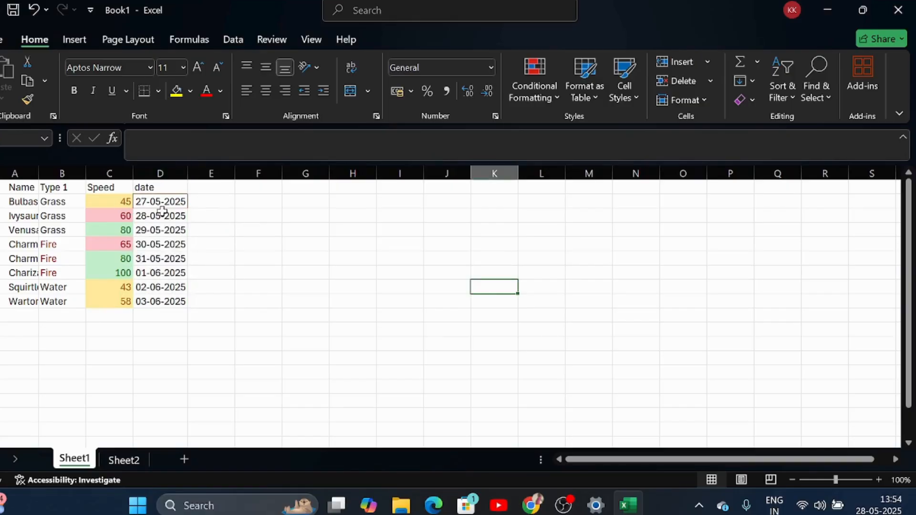
pyautogui.click(385, 232)
# - Add a Duplicate Values rule to the names in A2:A9 with Light Red Fill with Dark Red Text
pyautogui.click(537, 93)
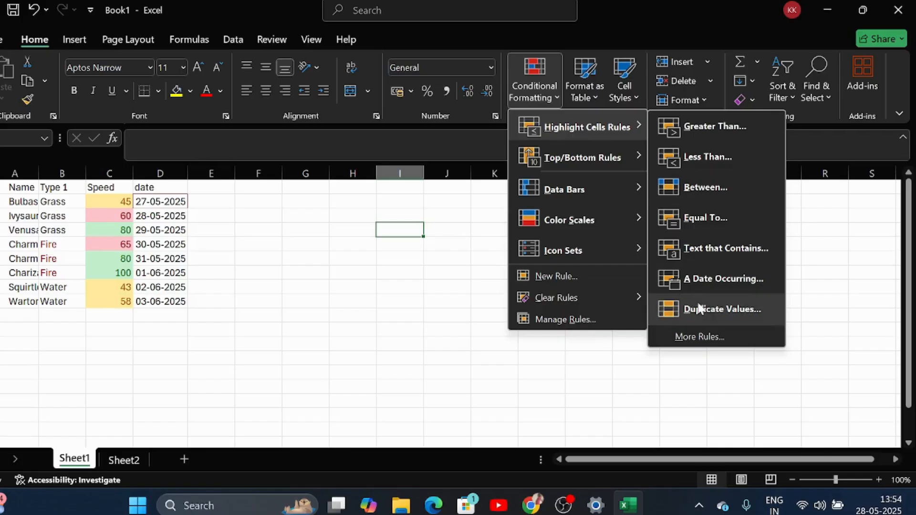
pyautogui.click(281, 239)
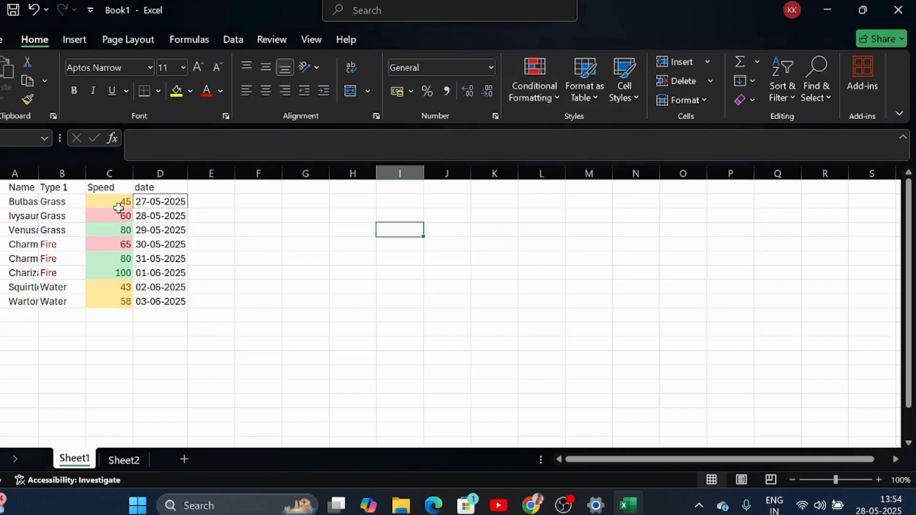
pyautogui.click(18, 202)
pyautogui.hotkey('shift', 'Down')
pyautogui.hotkey('shift', 'Down')
pyautogui.hotkey('shift', 'Down')
pyautogui.hotkey('shift', 'Down')
pyautogui.hotkey('shift', 'Down')
pyautogui.hotkey('shift', 'Down')
pyautogui.hotkey('shift', 'Down')
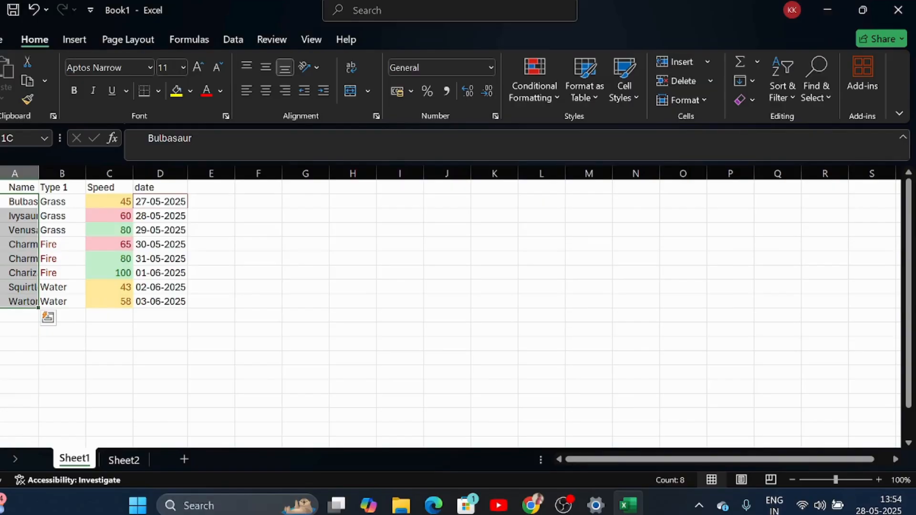
pyautogui.click(552, 81)
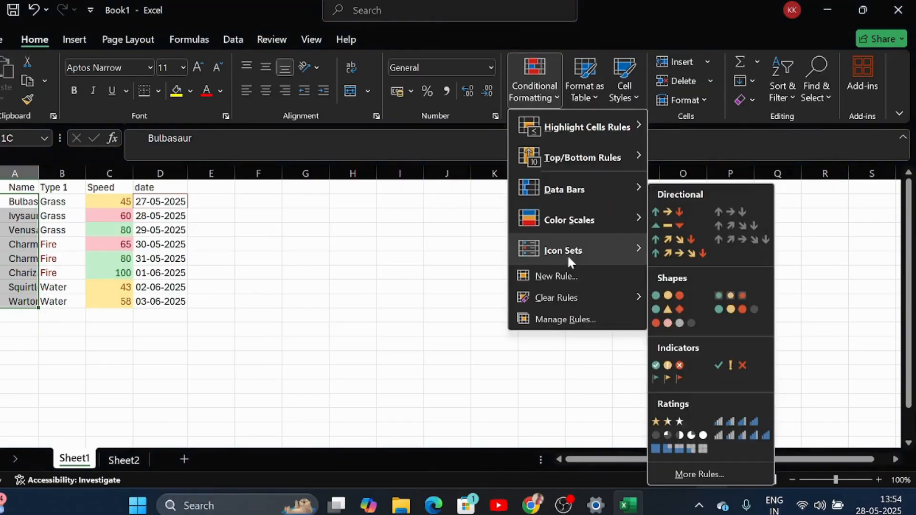
pyautogui.moveTo(630, 129)
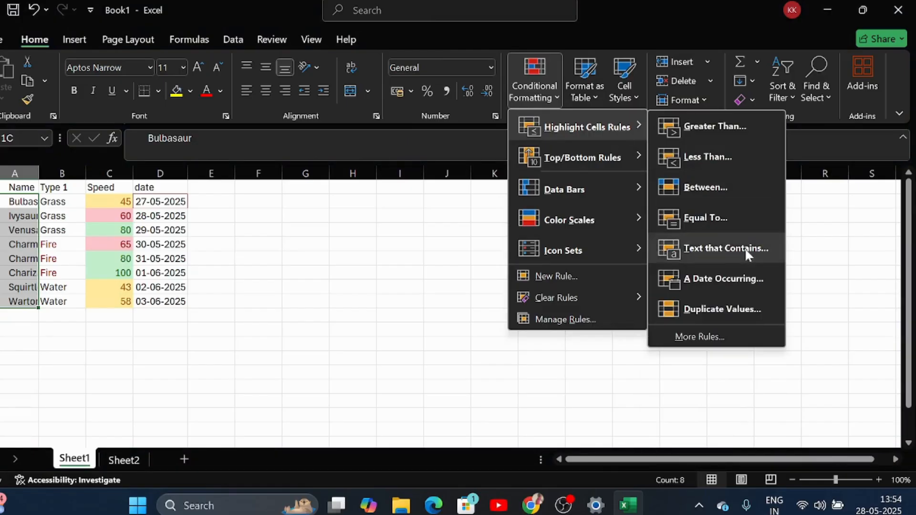
pyautogui.click(725, 308)
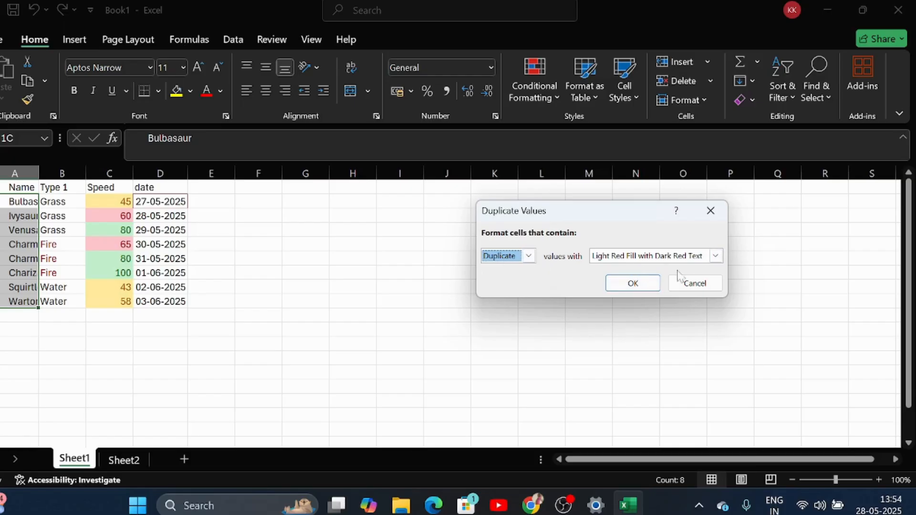
pyautogui.click(639, 282)
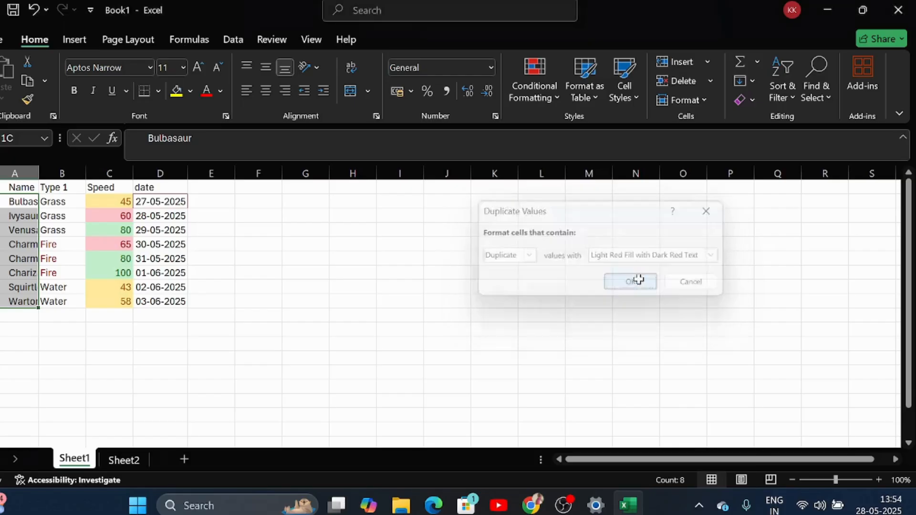
pyautogui.click(451, 250)
# - Highlight duplicate Type 1 values in B2:B9 with Light Red Fill with Dark Red Text
pyautogui.click(59, 203)
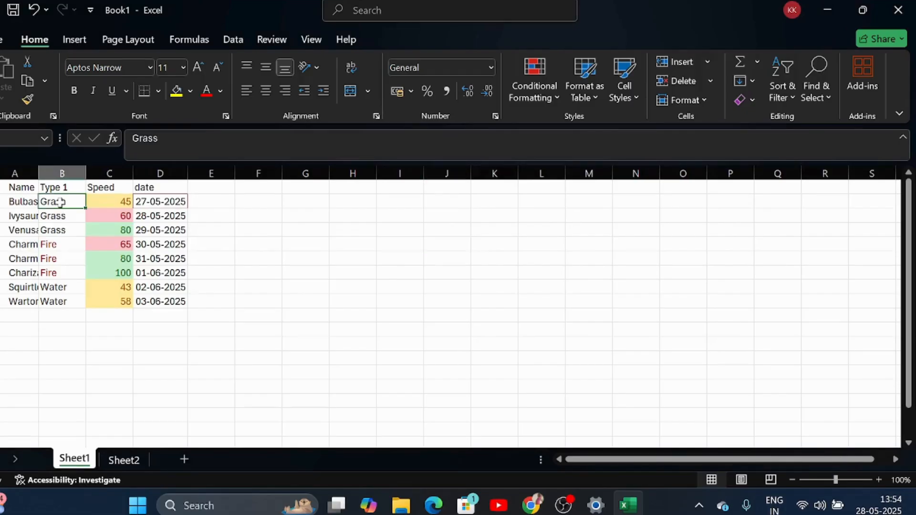
pyautogui.hotkey('shift', 'Down')
pyautogui.hotkey('shift', 'Down')
pyautogui.hotkey('shift', 'Down')
pyautogui.hotkey('shift', 'Down')
pyautogui.hotkey('shift', 'Down')
pyautogui.hotkey('shift', 'Down')
pyautogui.hotkey('shift', 'Down')
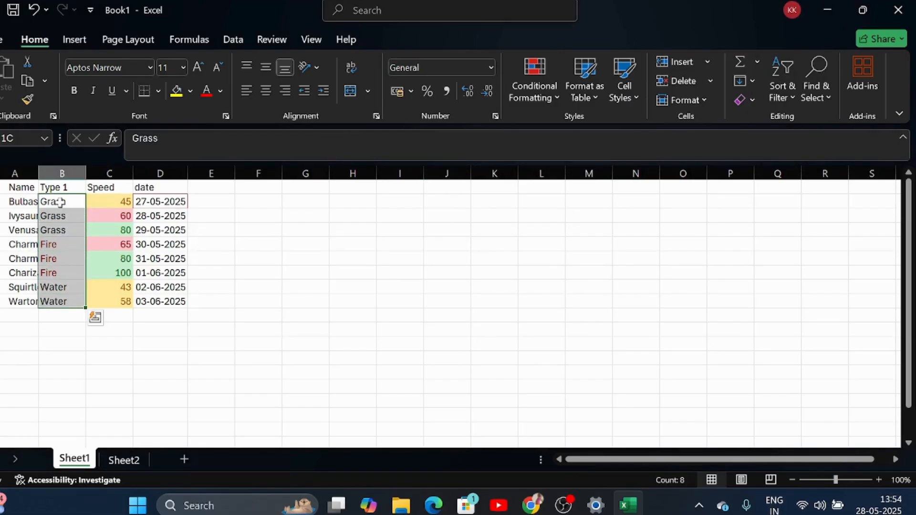
pyautogui.click(547, 83)
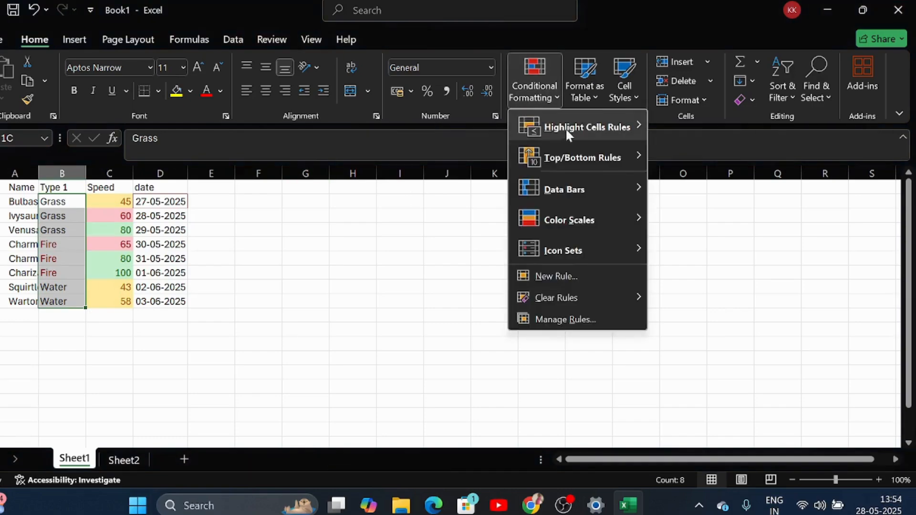
pyautogui.moveTo(567, 133)
pyautogui.click(745, 311)
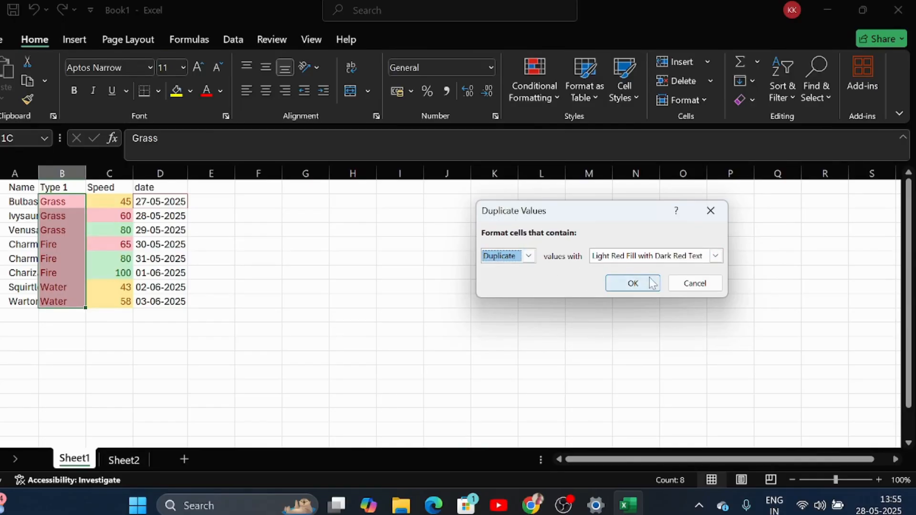
pyautogui.click(635, 284)
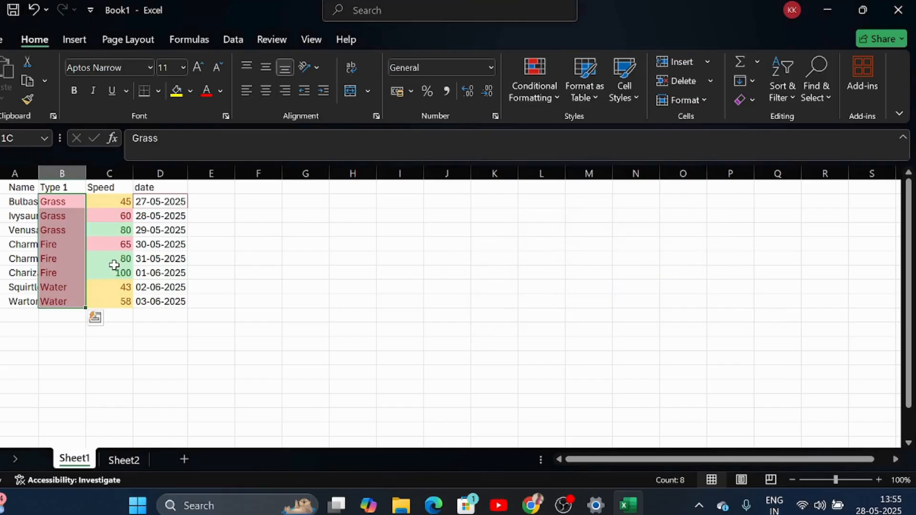
pyautogui.click(289, 216)
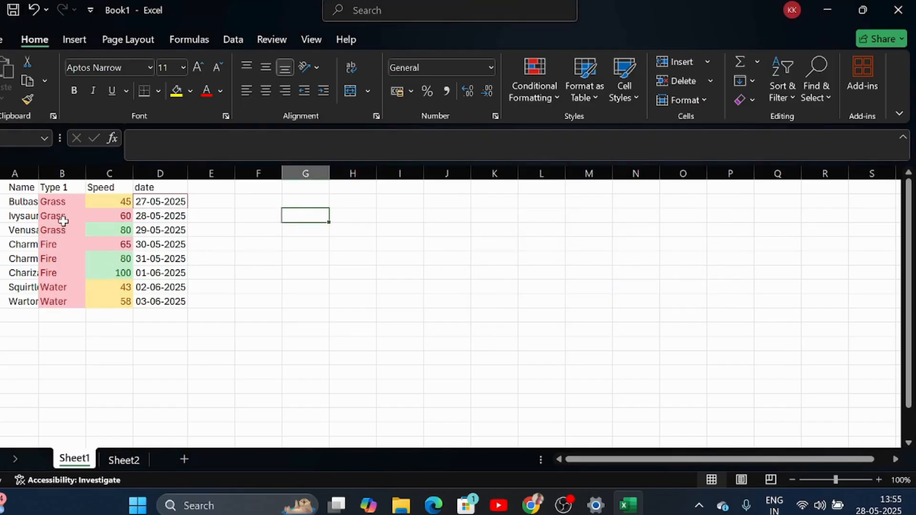
pyautogui.click(69, 242)
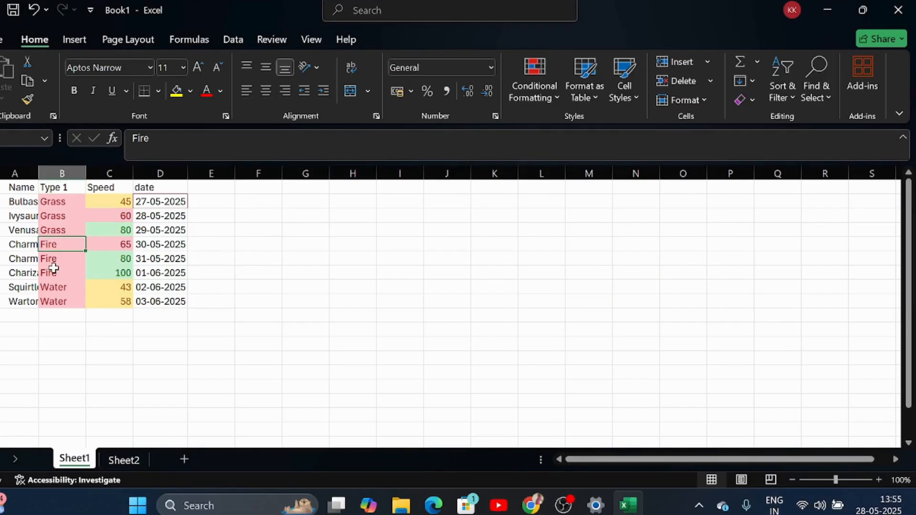
pyautogui.click(65, 291)
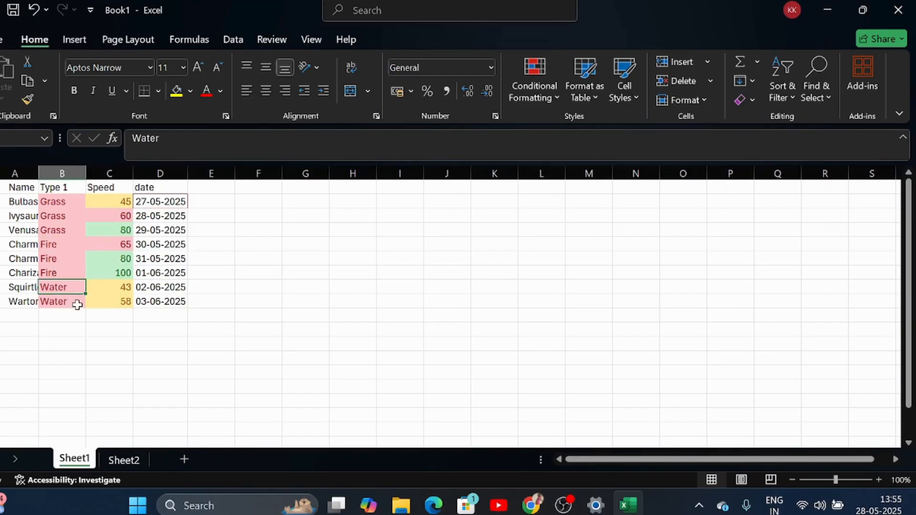
pyautogui.moveTo(10, 201); pyautogui.dragTo(8, 295)
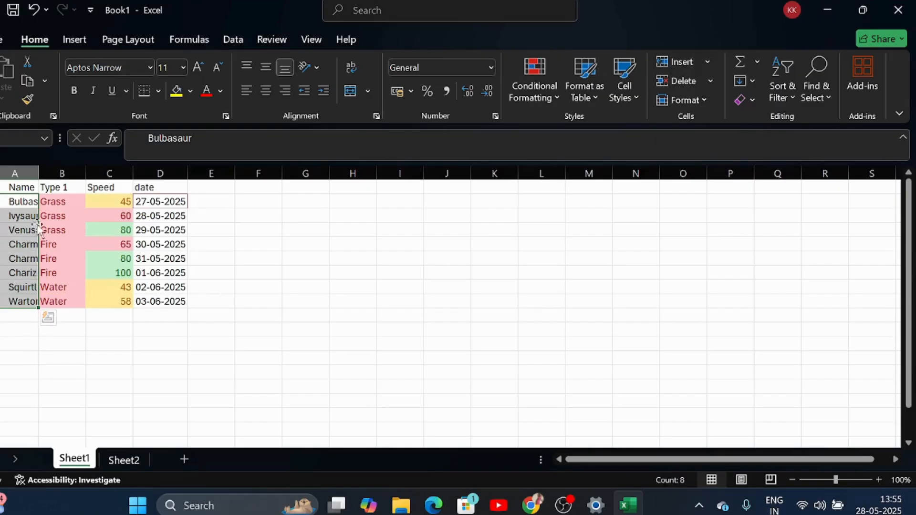
# - Add a Duplicate Values rule to B2:B9 set to Unique, with Green Fill with Dark Green Text
pyautogui.moveTo(53, 202); pyautogui.dragTo(55, 300)
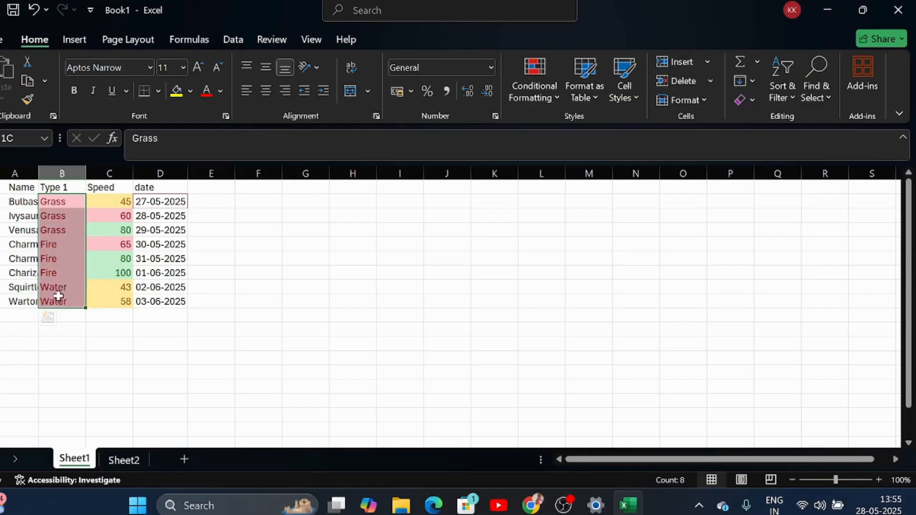
pyautogui.click(556, 98)
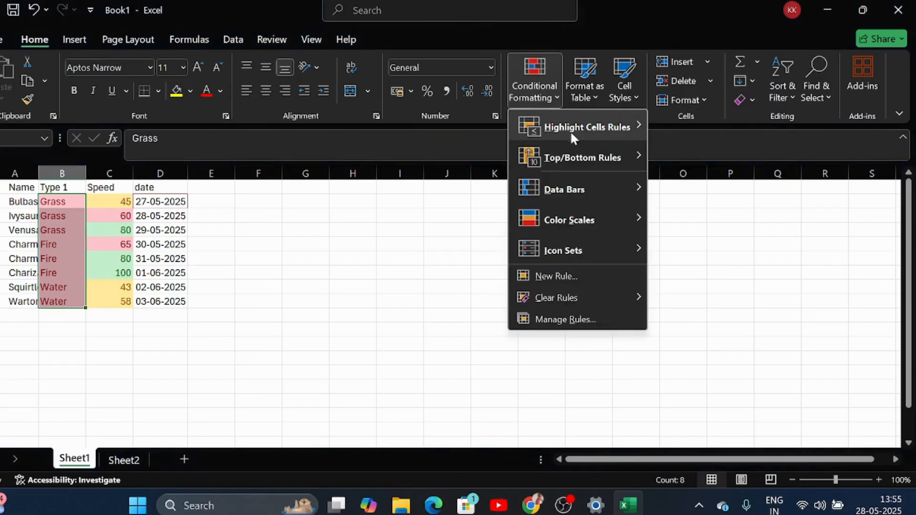
pyautogui.moveTo(571, 133)
pyautogui.click(697, 309)
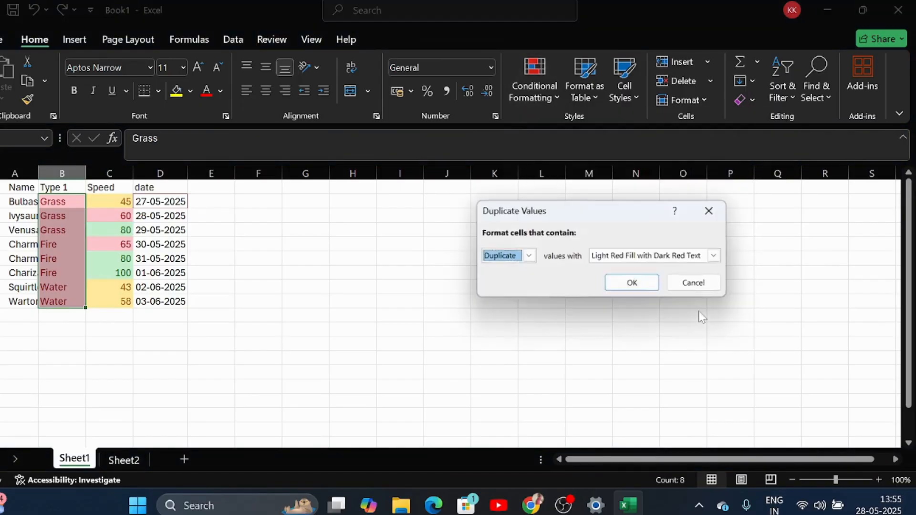
pyautogui.click(528, 257)
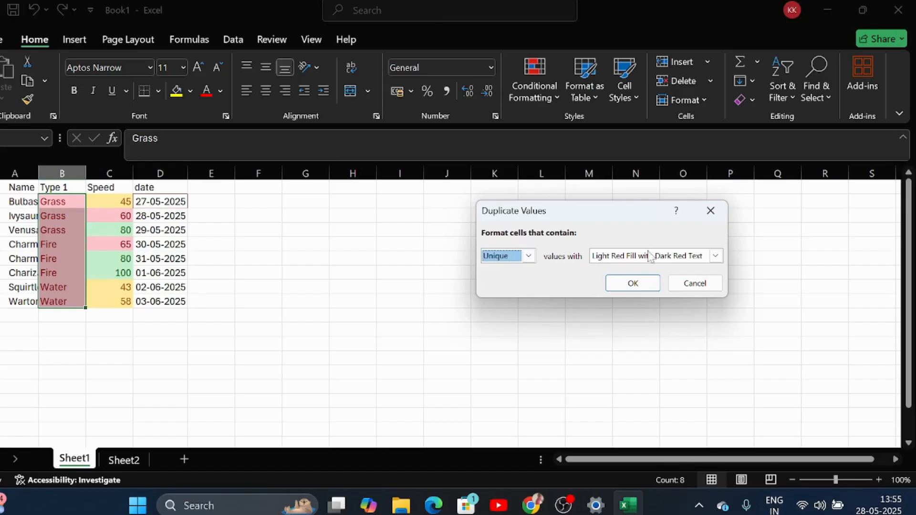
pyautogui.click(715, 255)
pyautogui.click(644, 291)
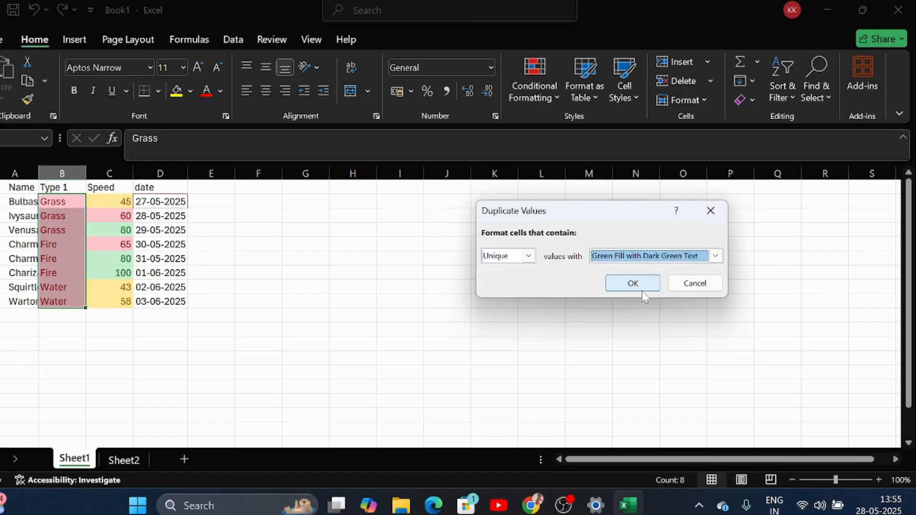
pyautogui.click(612, 290)
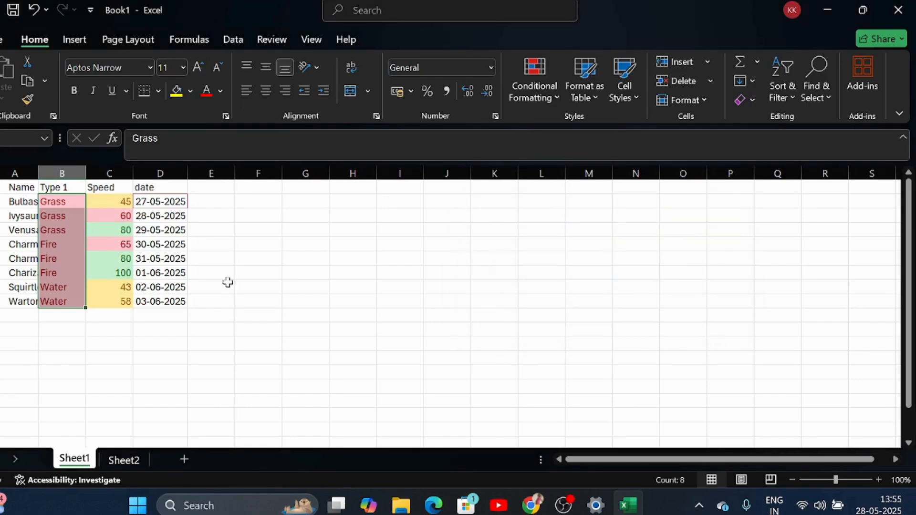
pyautogui.click(227, 284)
# - Highlight unique names in A2:A9 with Green Fill with Dark Green Text using a Duplicate Values rule
pyautogui.moveTo(10, 201); pyautogui.dragTo(24, 299)
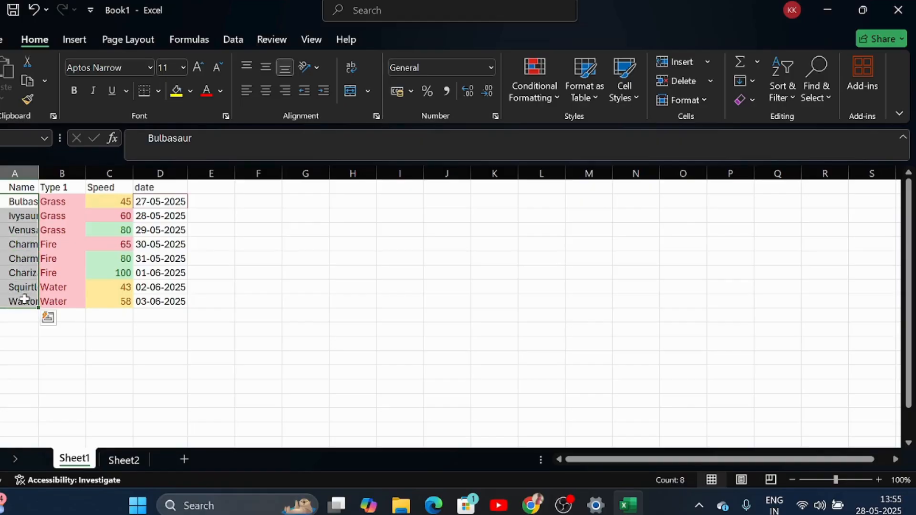
pyautogui.click(554, 97)
pyautogui.moveTo(632, 132)
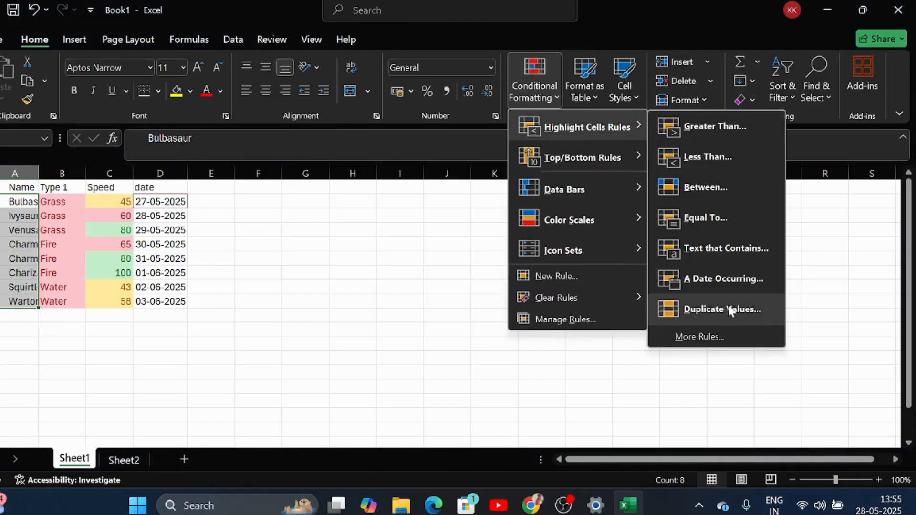
pyautogui.click(717, 310)
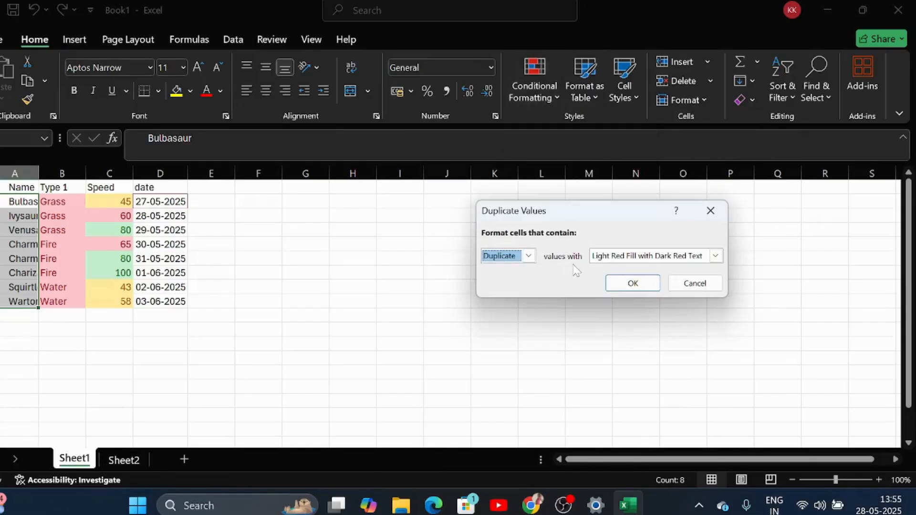
pyautogui.click(529, 256)
pyautogui.click(525, 280)
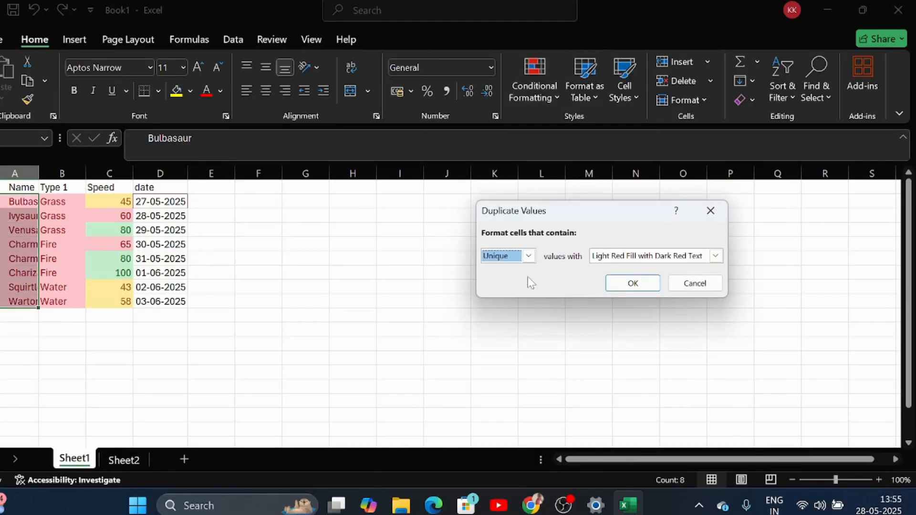
pyautogui.click(716, 257)
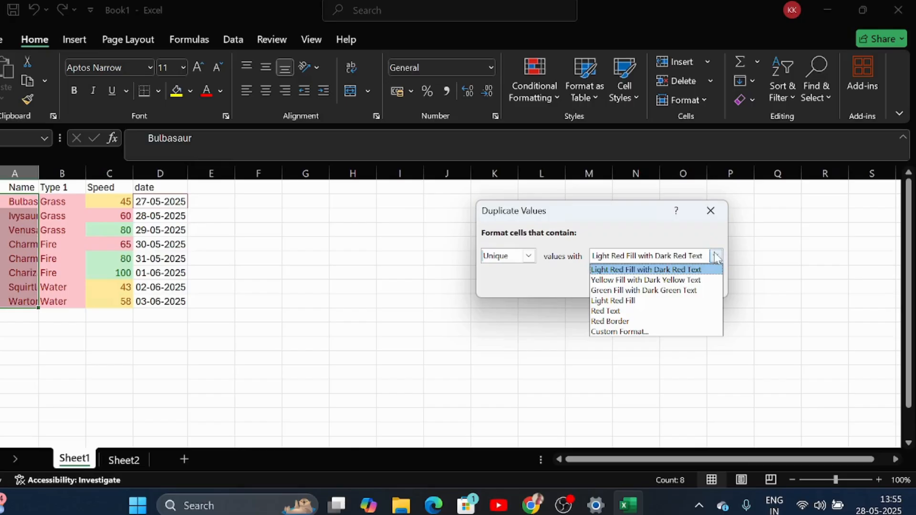
pyautogui.click(664, 289)
pyautogui.click(620, 285)
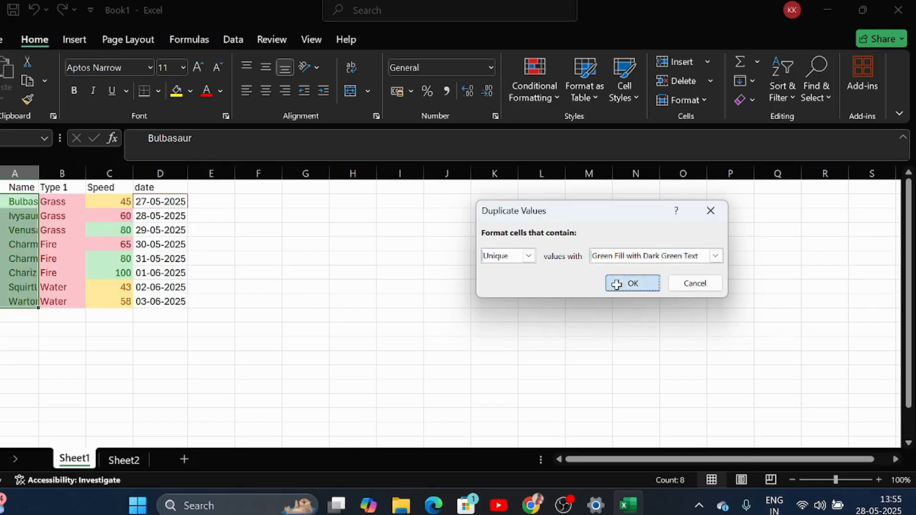
pyautogui.click(191, 244)
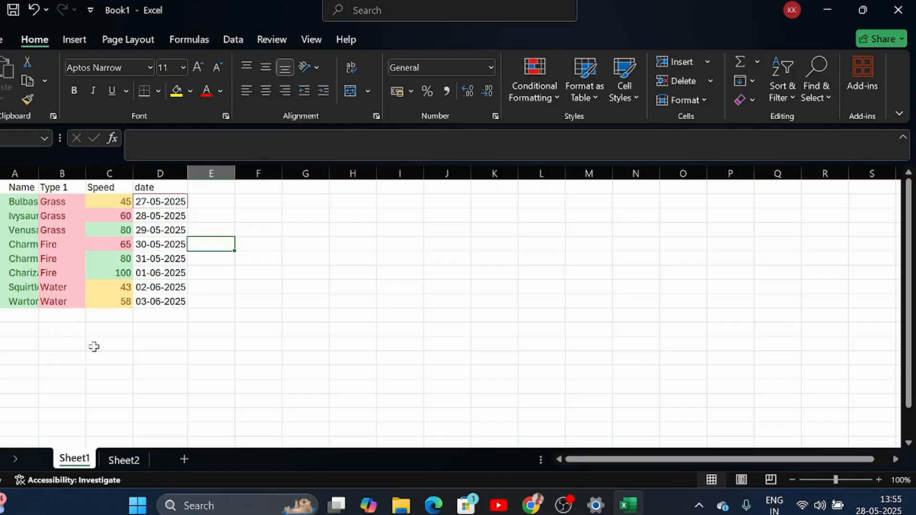
pyautogui.click(537, 98)
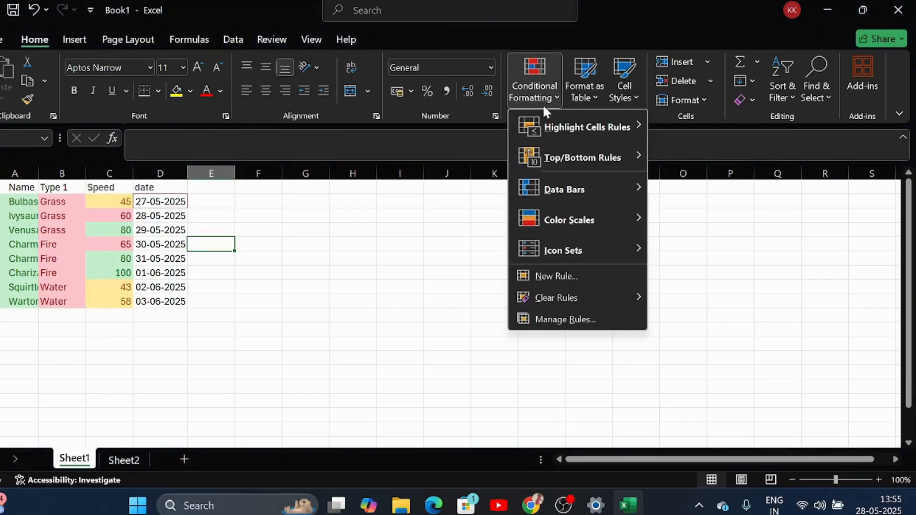
pyautogui.moveTo(576, 128)
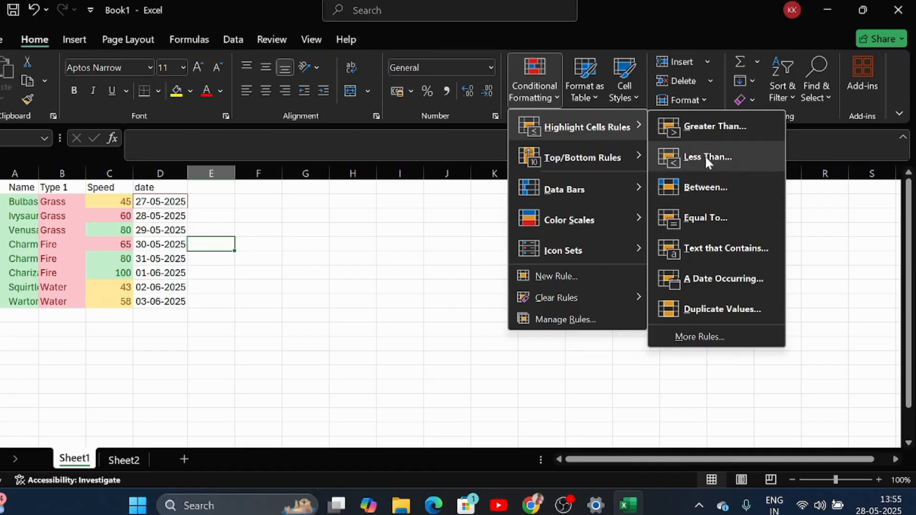
pyautogui.click(397, 241)
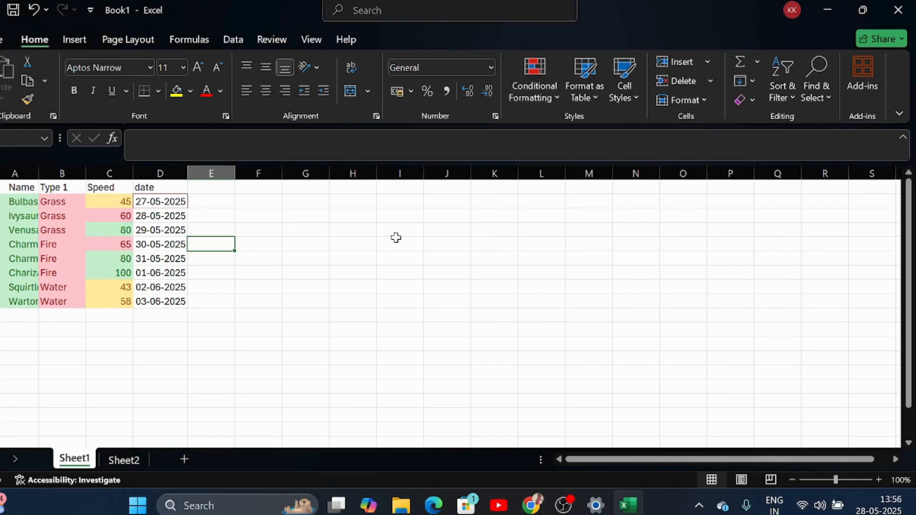